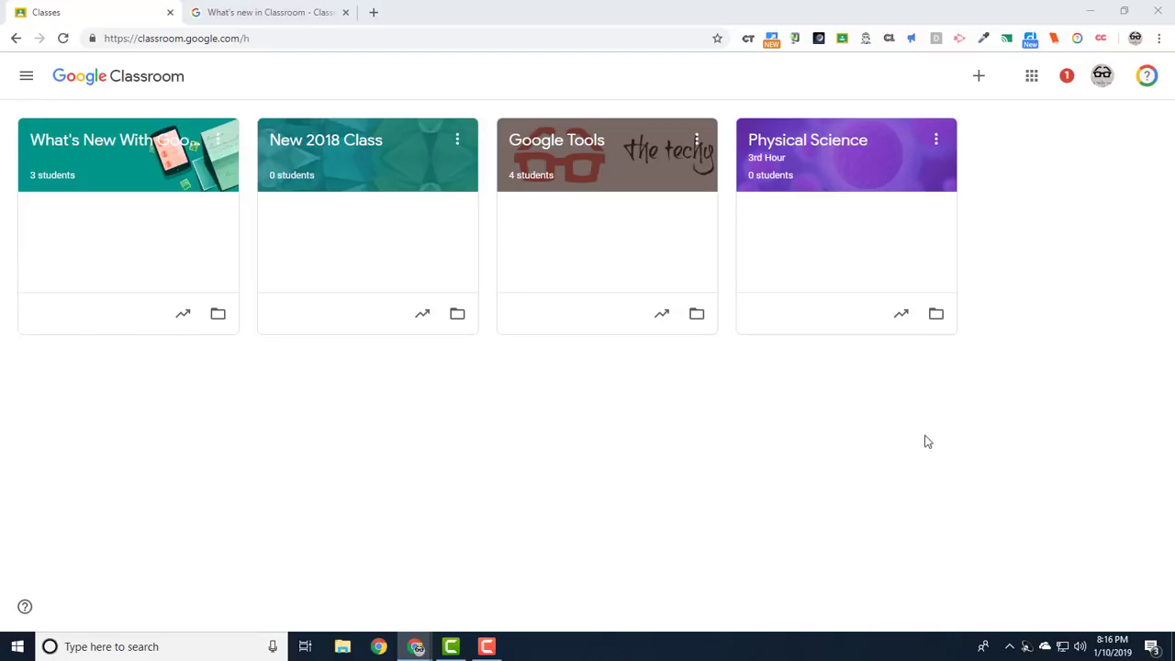
Enter the What's New With Google Classroom class and briefly display its class code enlarged.
left_click(96, 145)
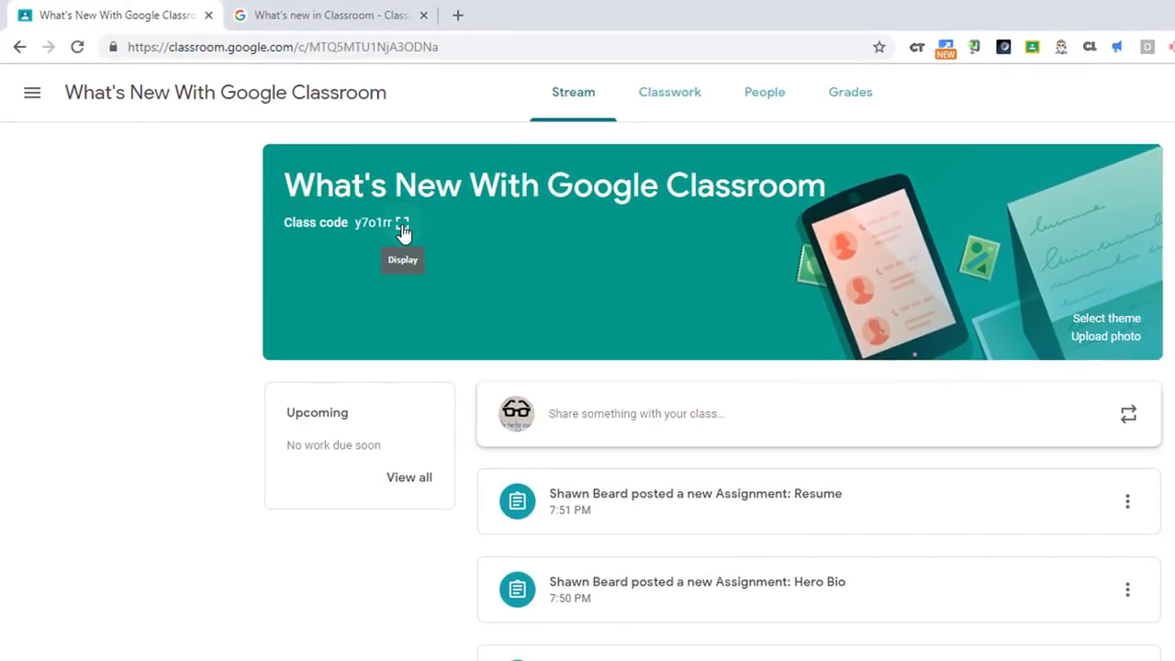
left_click(404, 226)
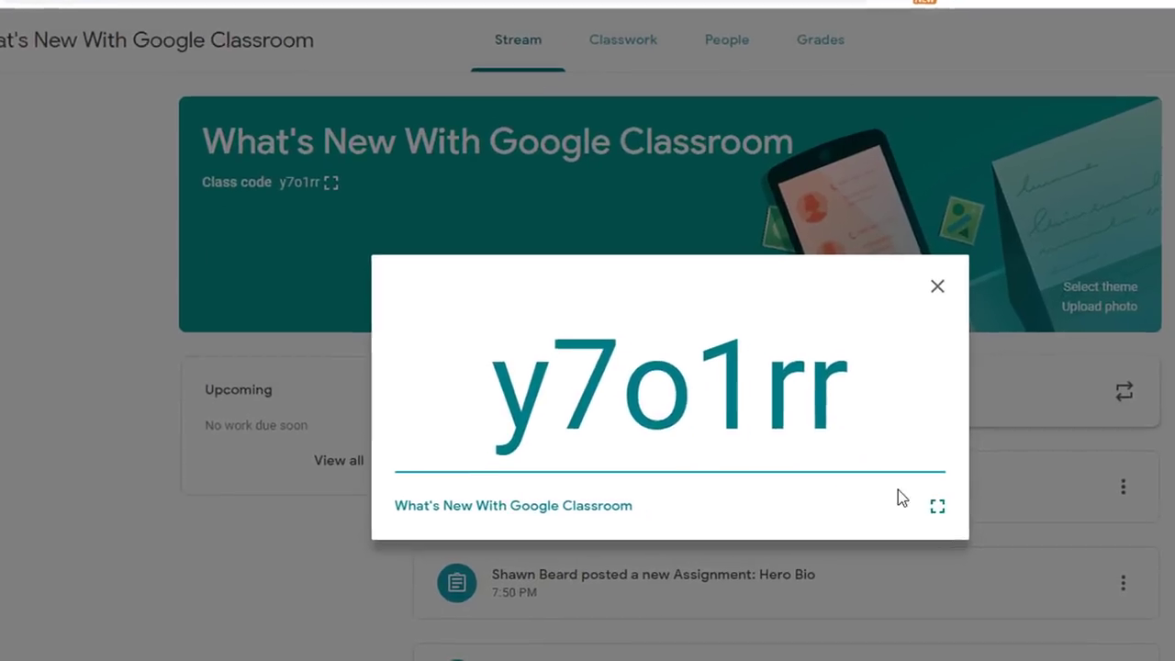
left_click(917, 255)
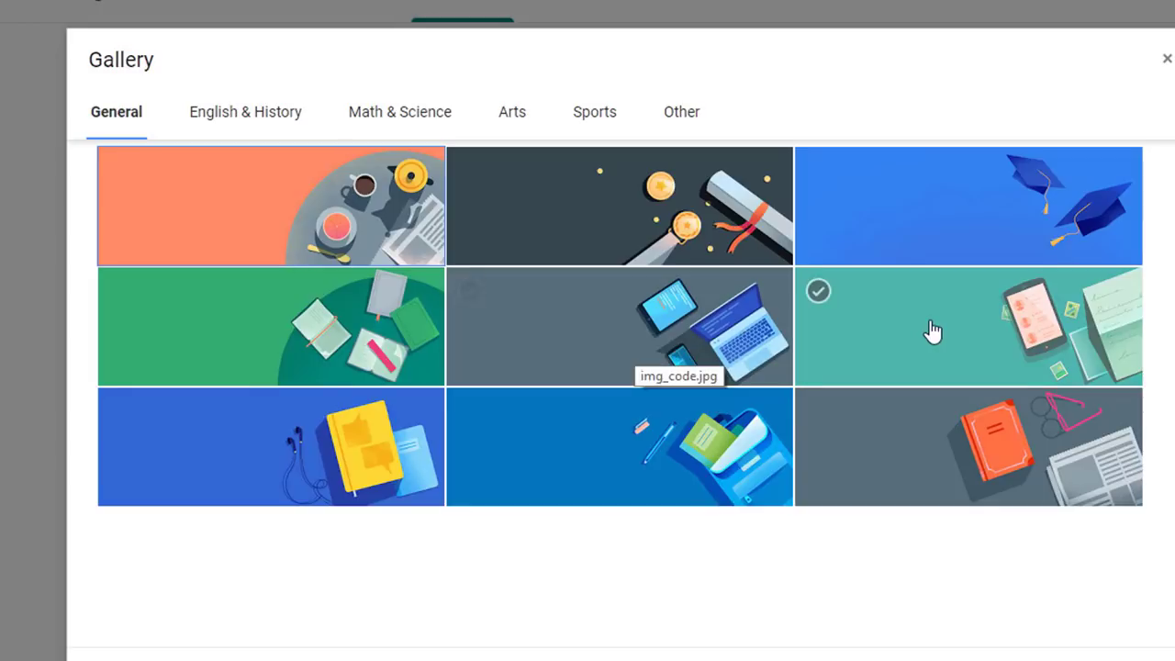
Pick the dark gold-coins-and-rolled-diploma image from the General gallery as the banner.
left_click(670, 230)
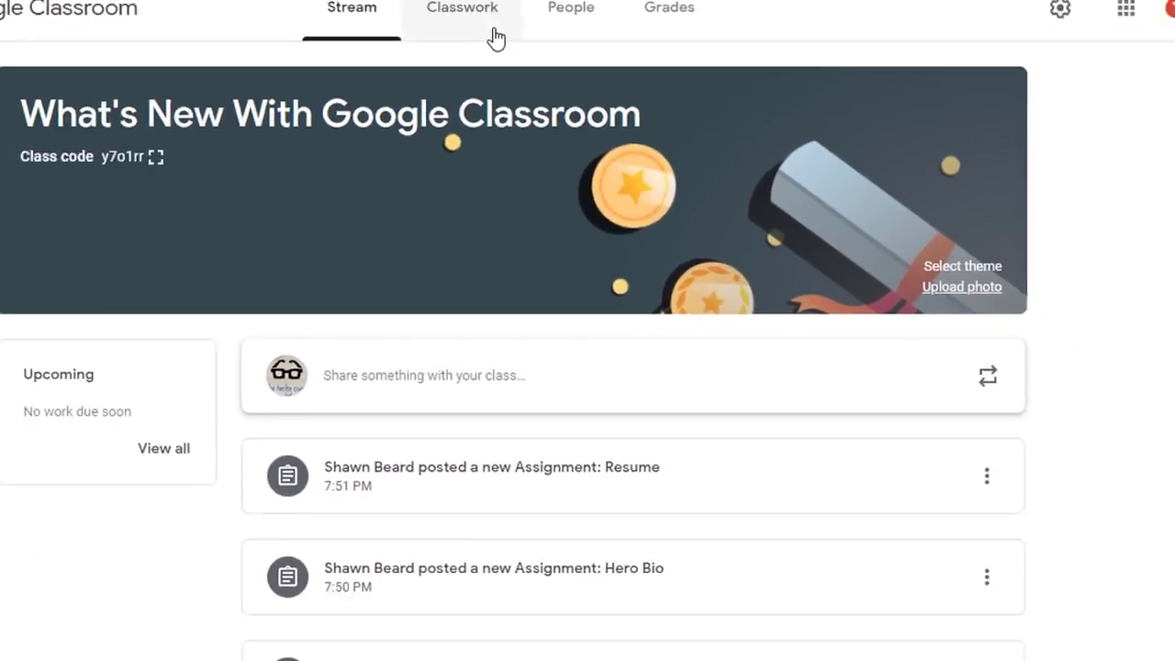
On Classwork, drag the topics into the order About Me, Resume Writing, Justice League.
left_click(556, 83)
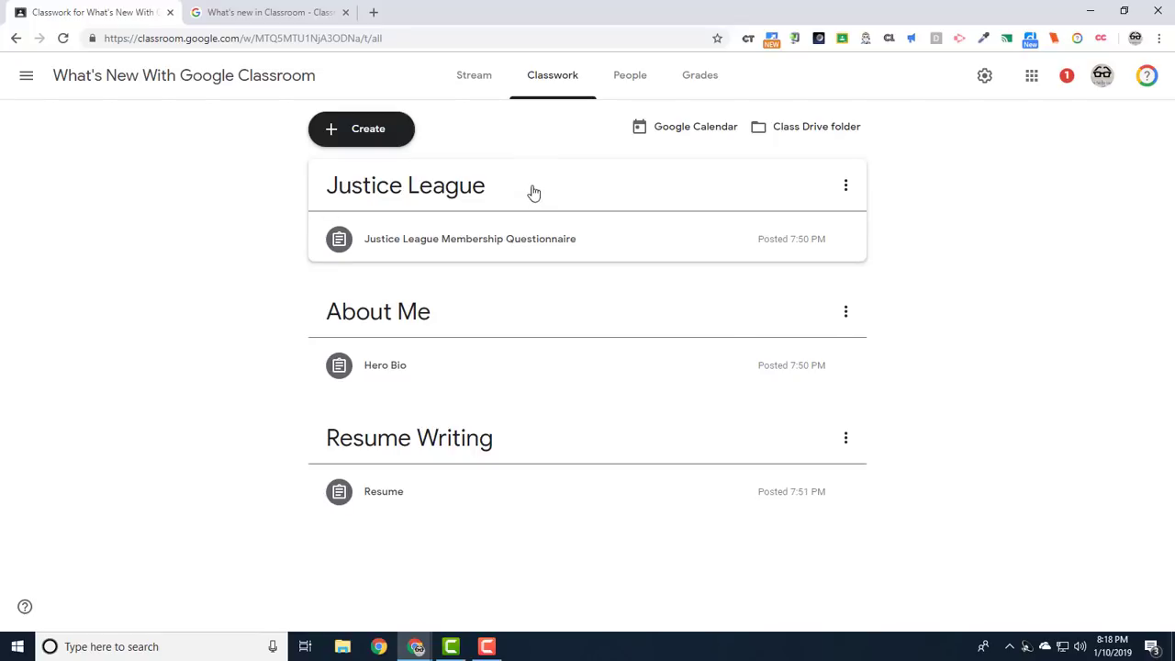
left_click_drag(533, 184, 613, 354)
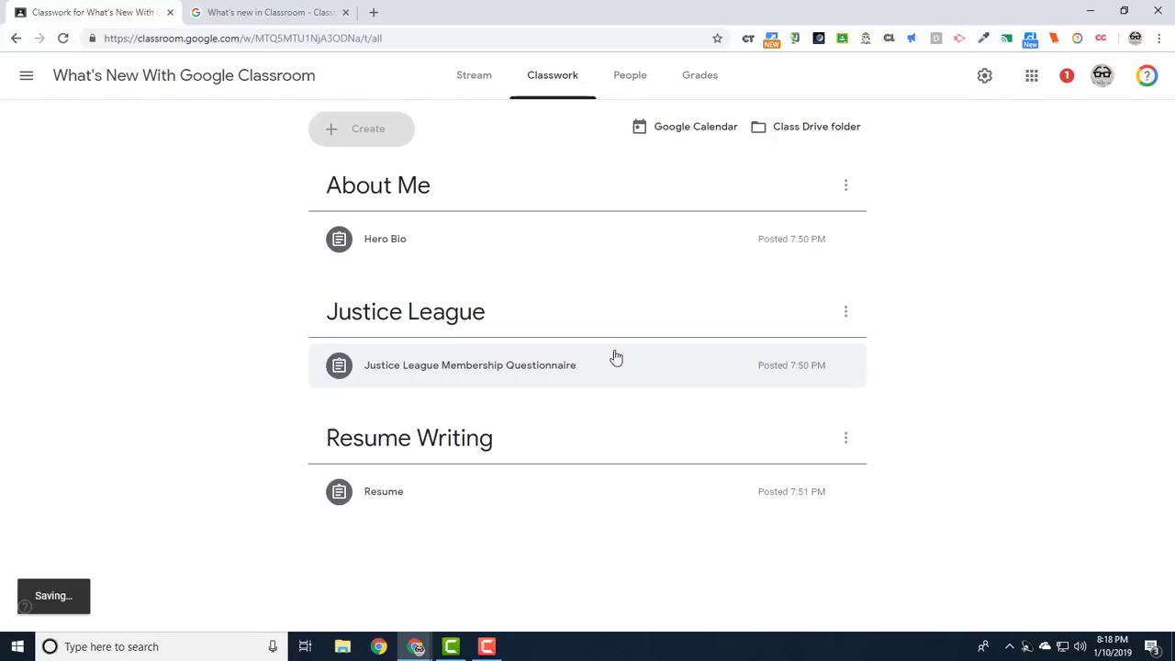
left_click_drag(595, 420, 631, 292)
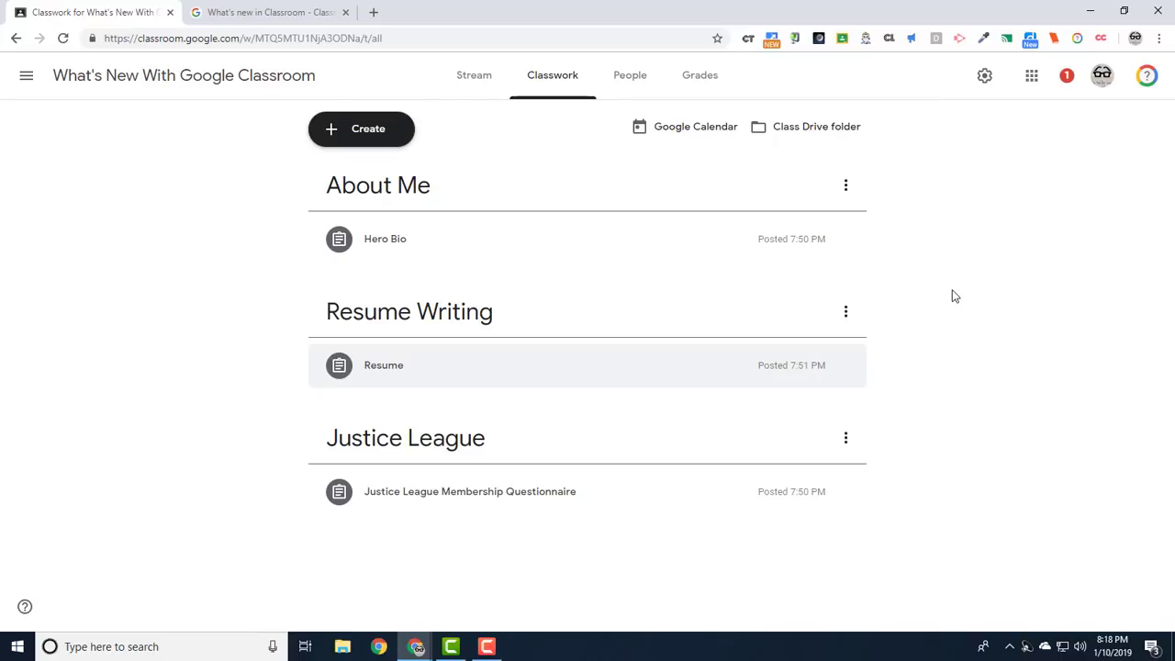
left_click(845, 186)
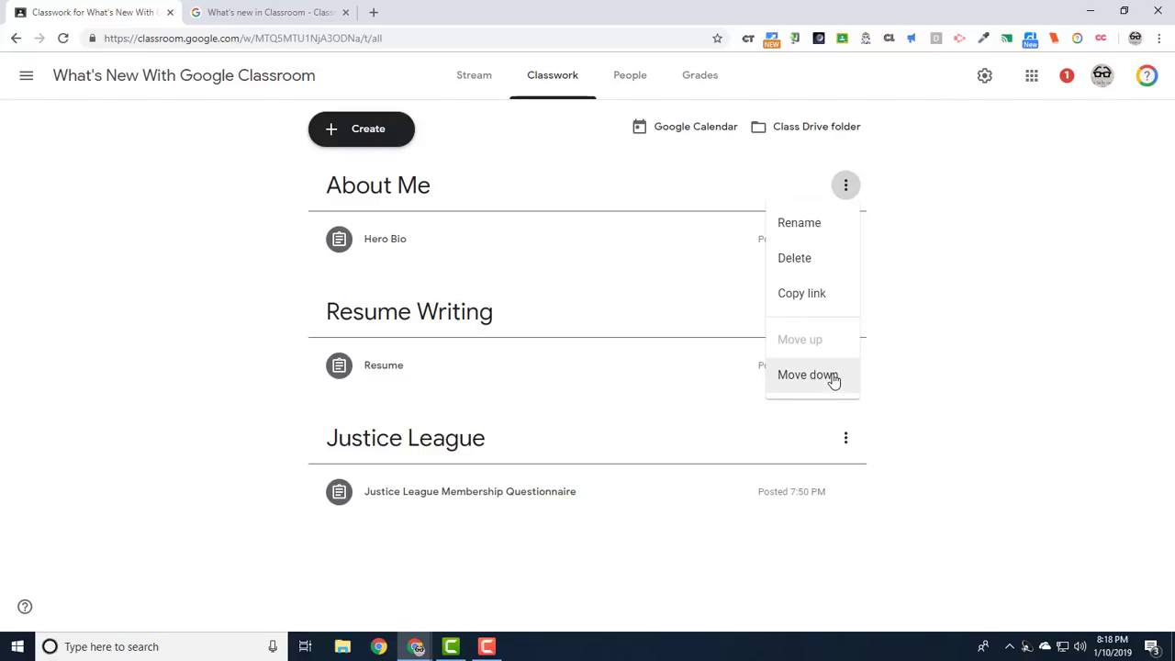
left_click(925, 351)
mouse_move(648, 191)
left_mouse_down()
mouse_move(684, 287)
mouse_move(675, 151)
left_mouse_up()
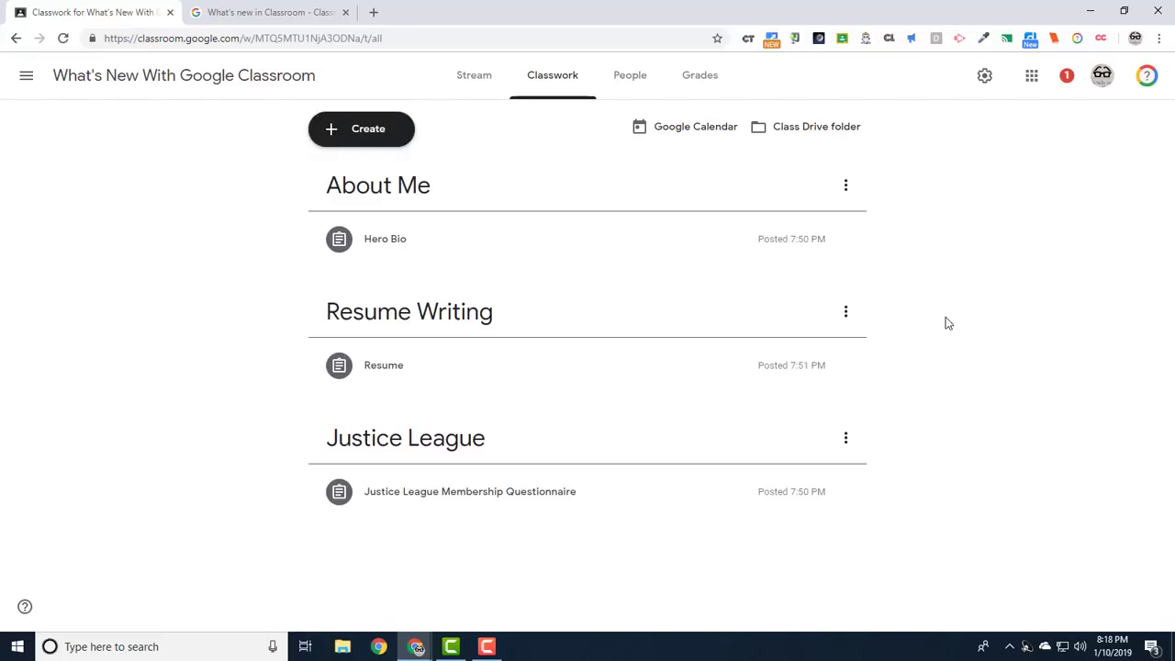
Assign 'New Assignment' under Justice League and move the questionnaire below it.
left_click(361, 132)
left_click(399, 178)
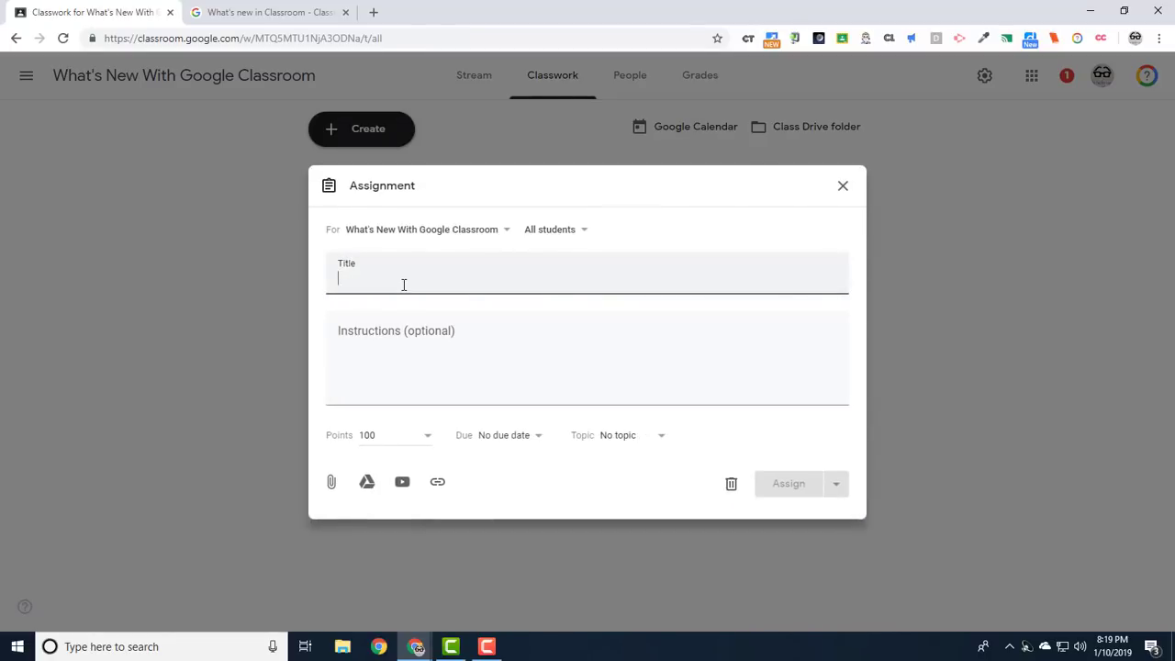
type("N")
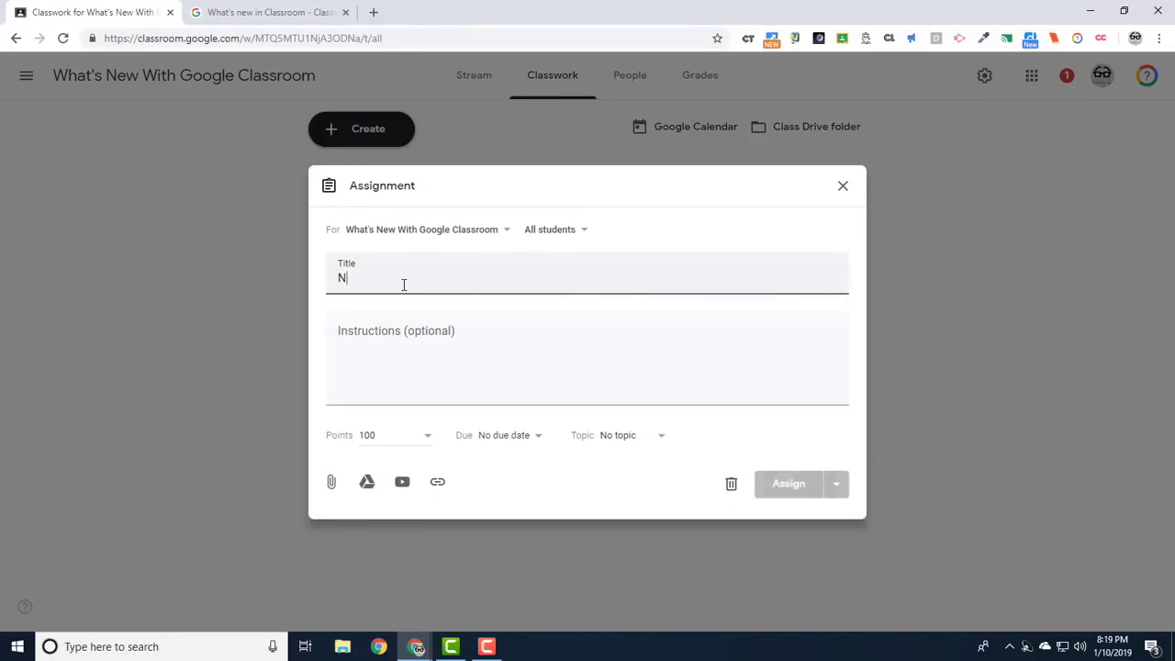
type("ew Assi")
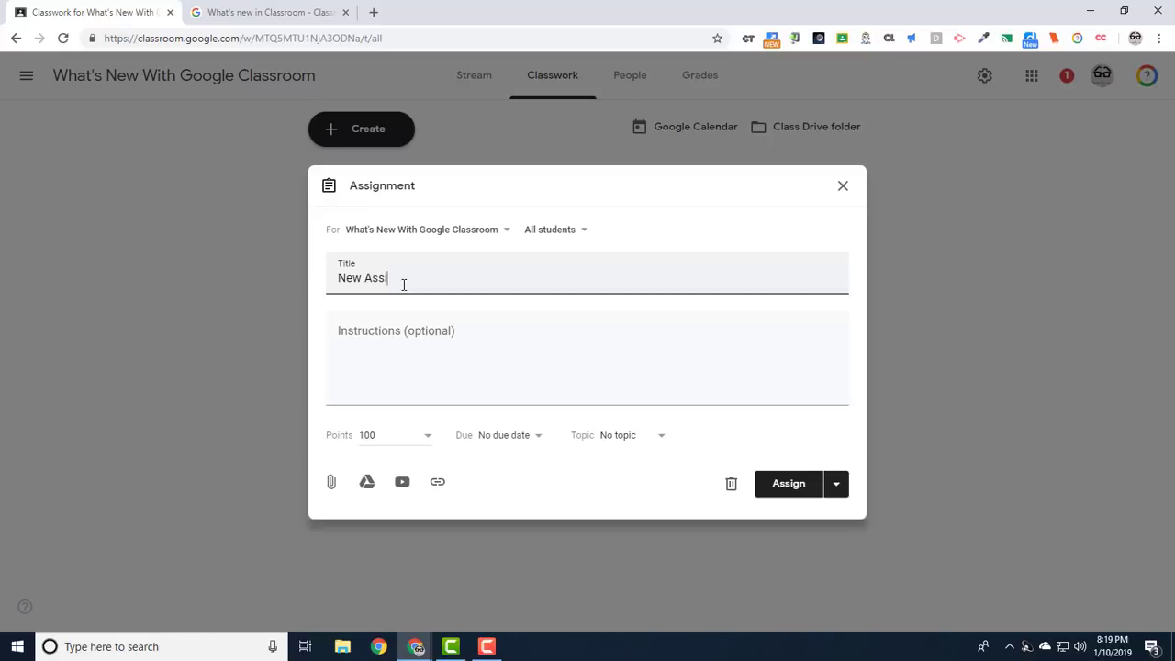
type("gnment")
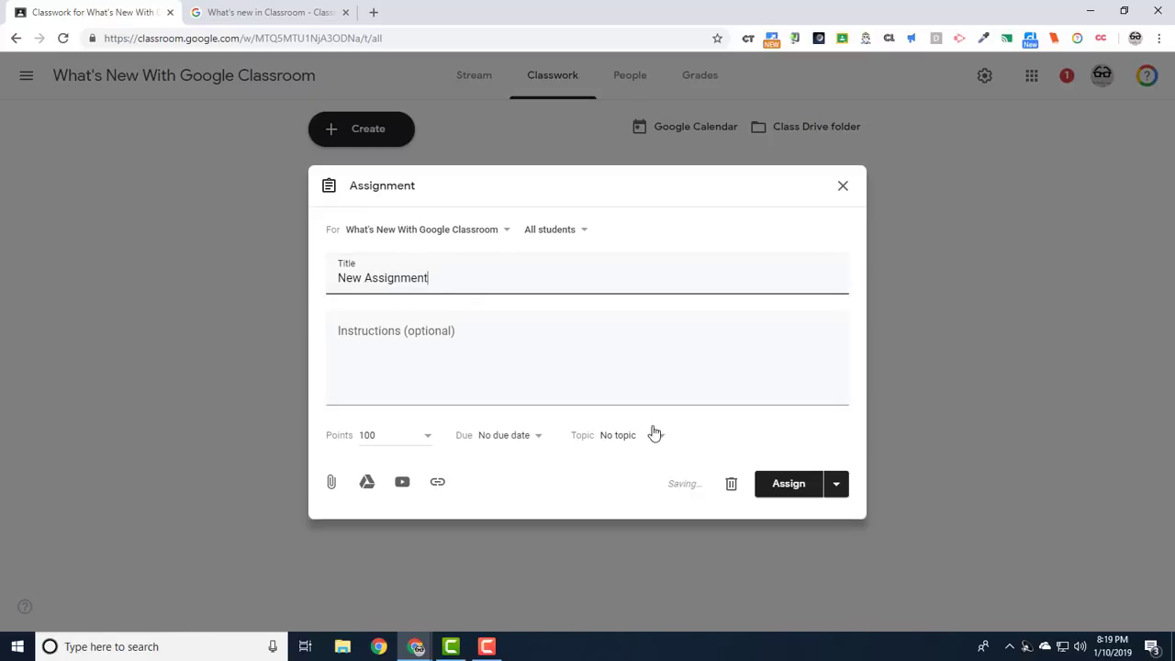
left_click(654, 434)
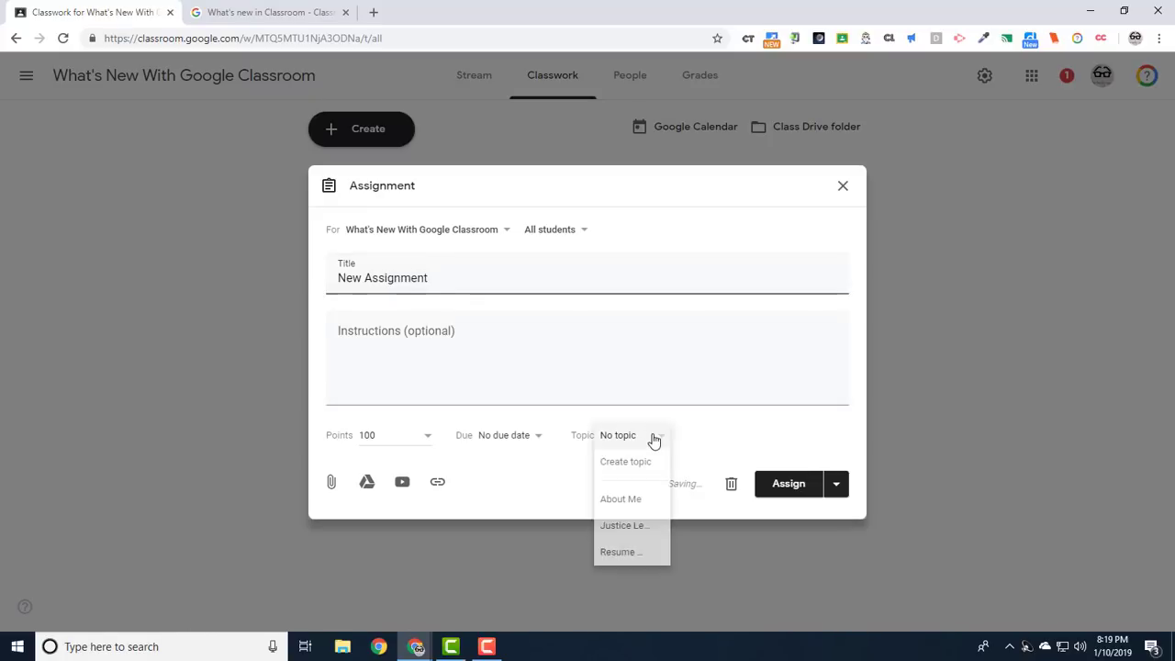
left_click(634, 527)
left_click(799, 487)
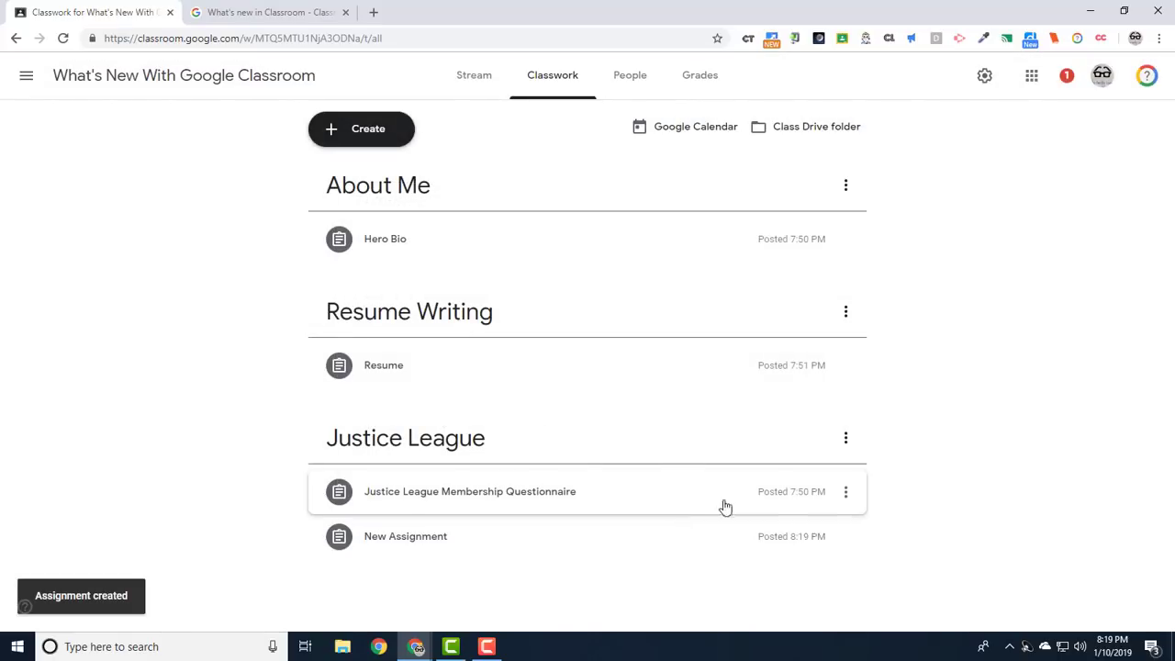
left_click_drag(440, 505, 509, 487)
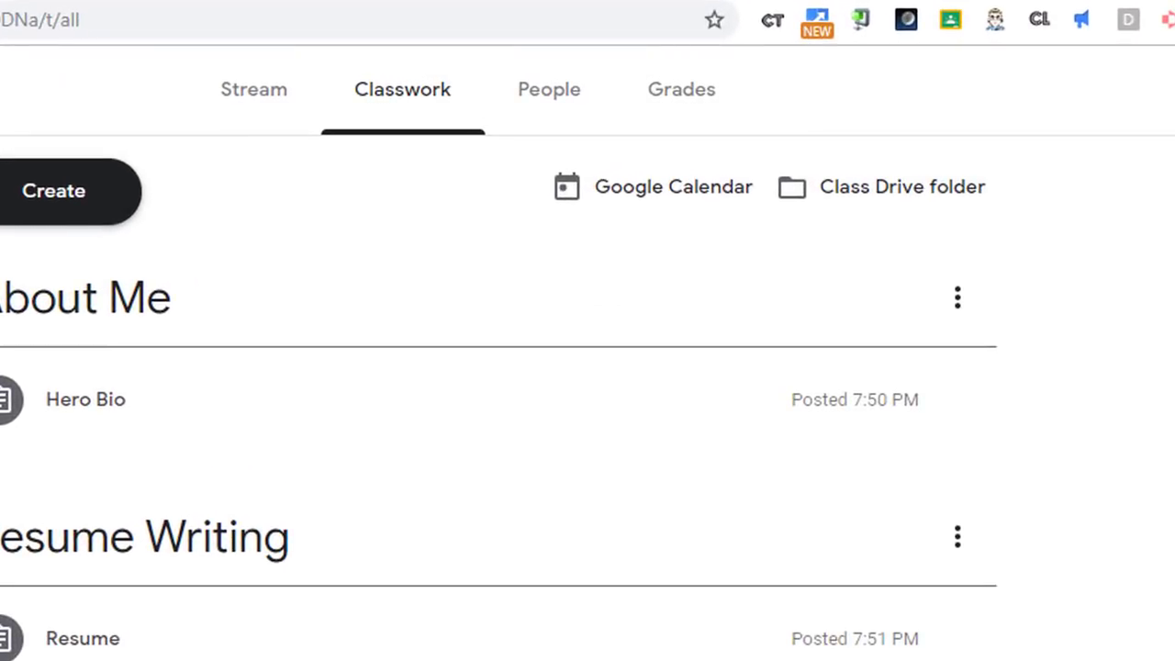
Check the Grades tab, then go to the class settings page.
left_click(677, 100)
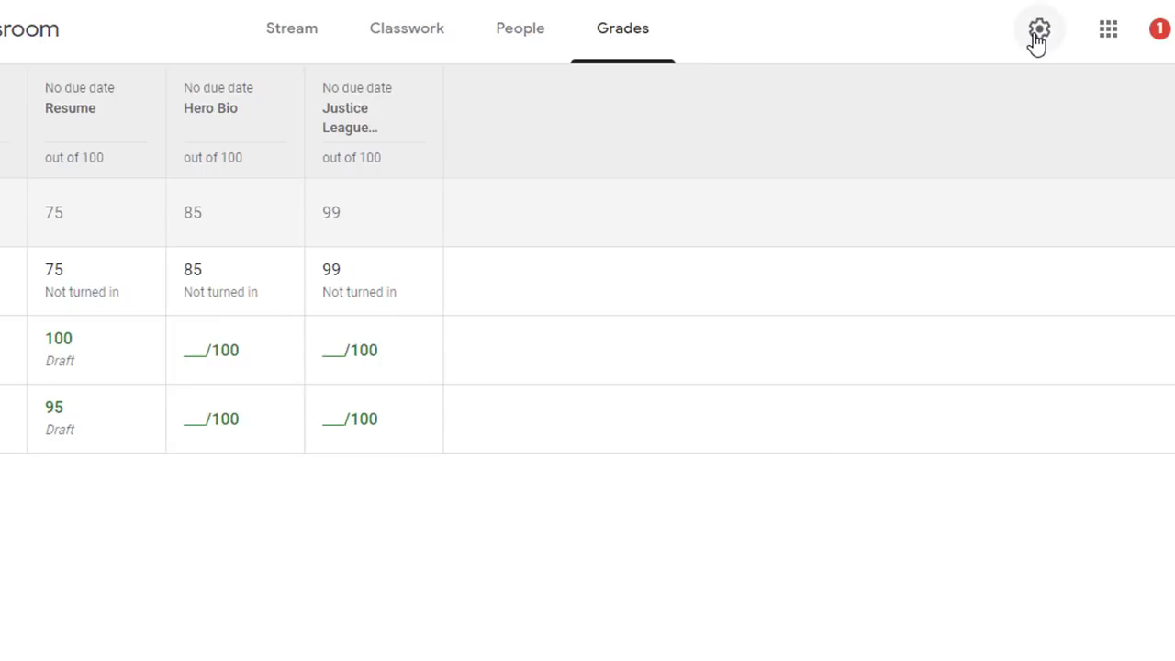
left_click(1038, 33)
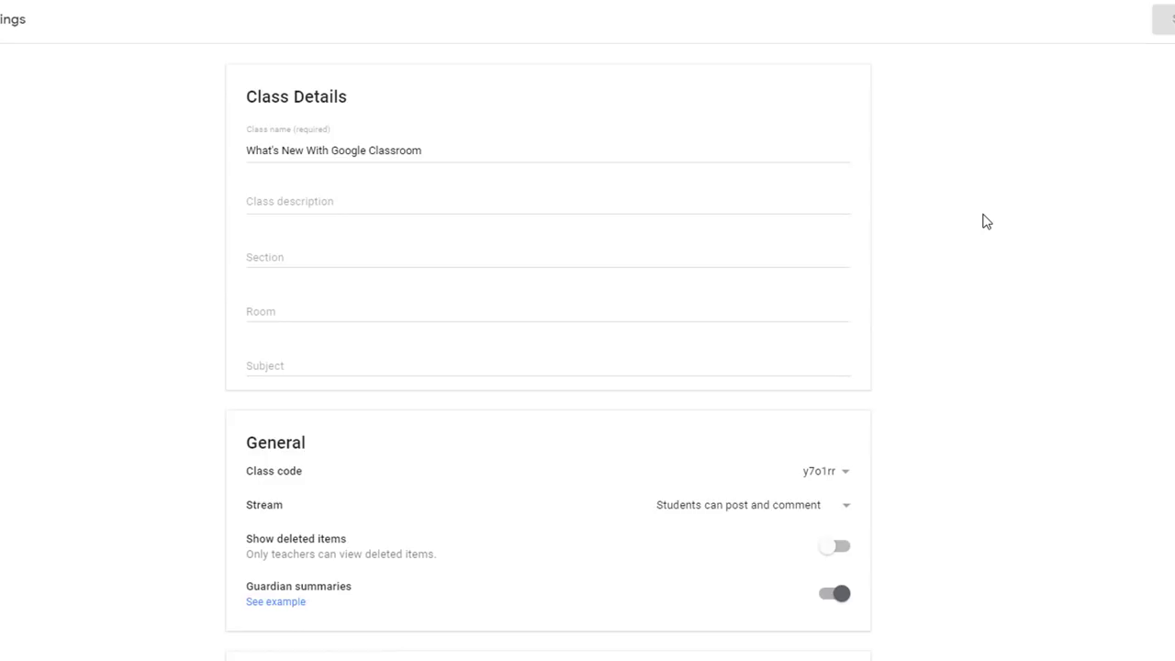
Scroll through class settings and inspect the class code options.
scroll(986, 221, "down", 1)
scroll(987, 221, "down", 1)
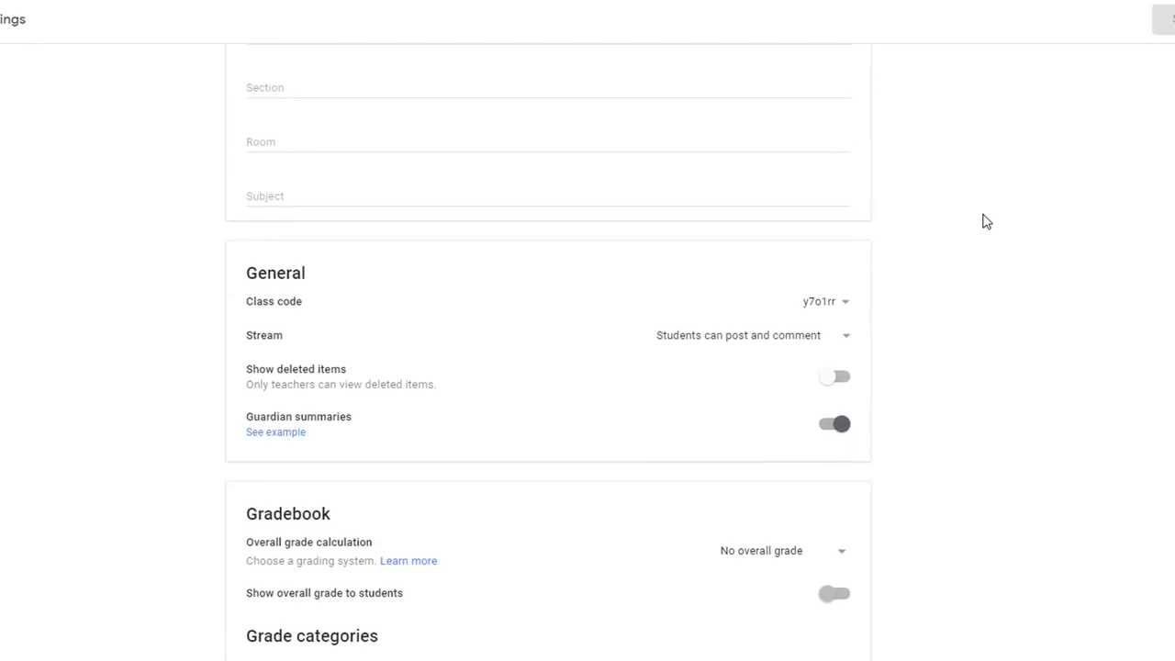
scroll(988, 220, "down", 1)
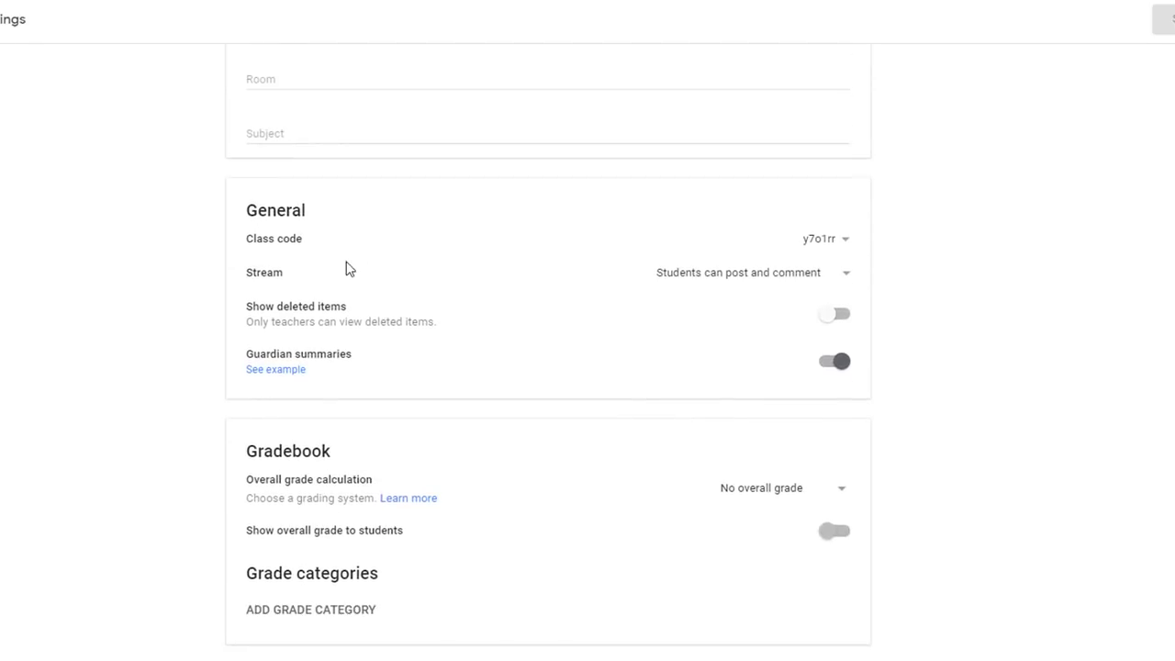
left_click(828, 244)
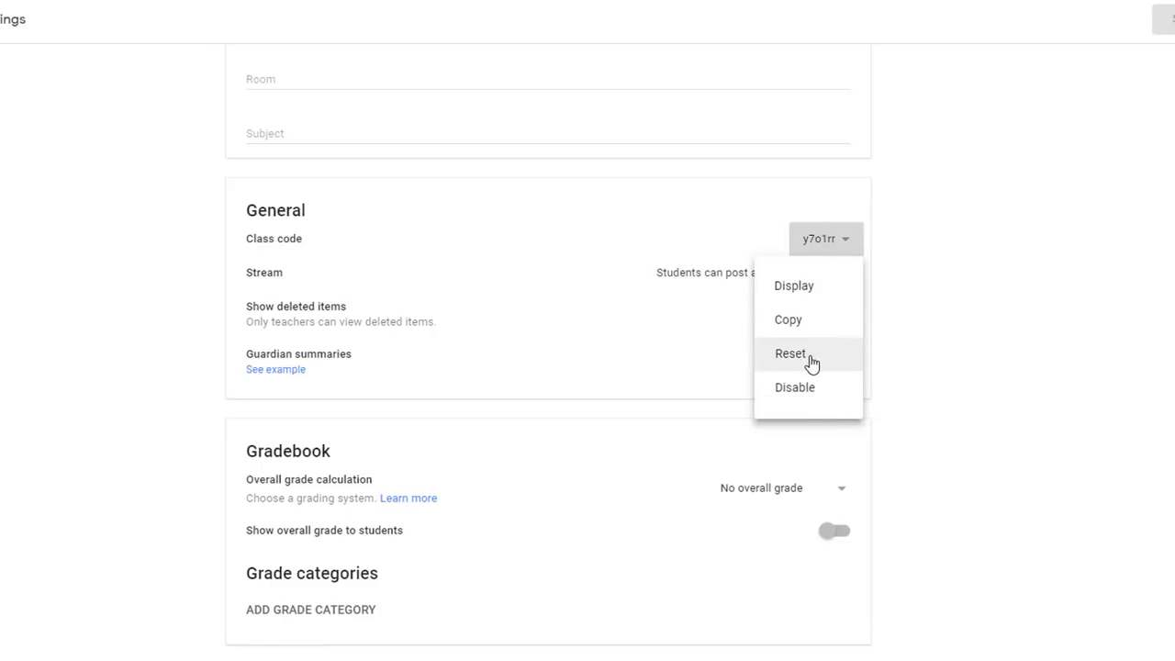
left_click(1007, 339)
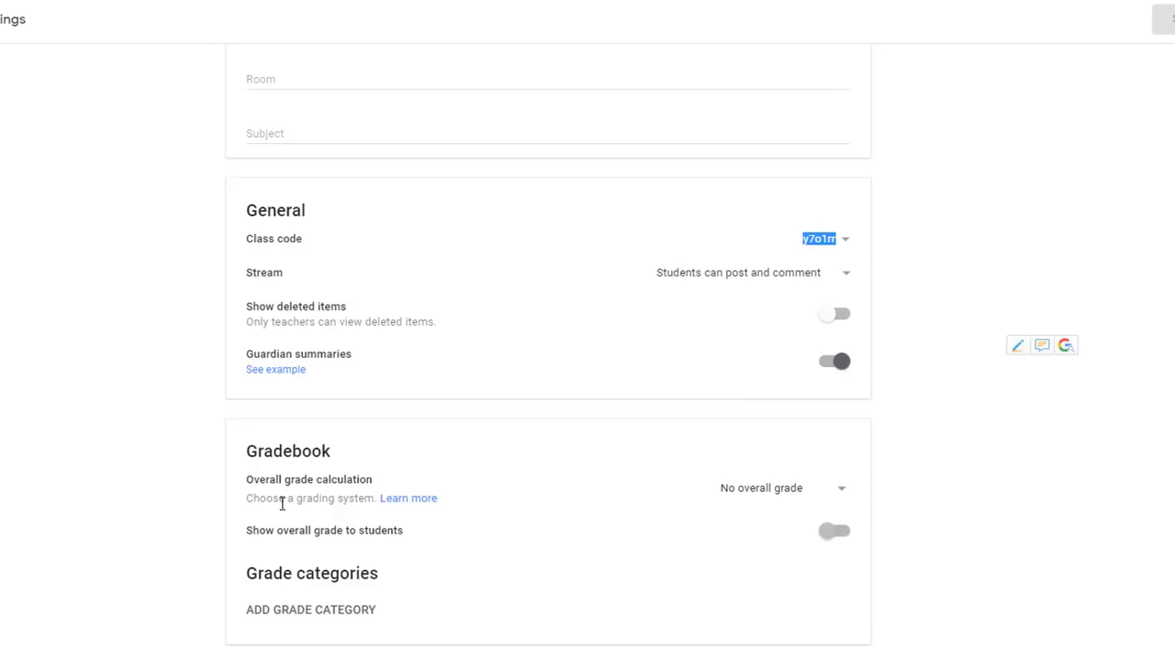
Try Total points and Weighted by category grading, discarding an empty grade category.
left_click(762, 493)
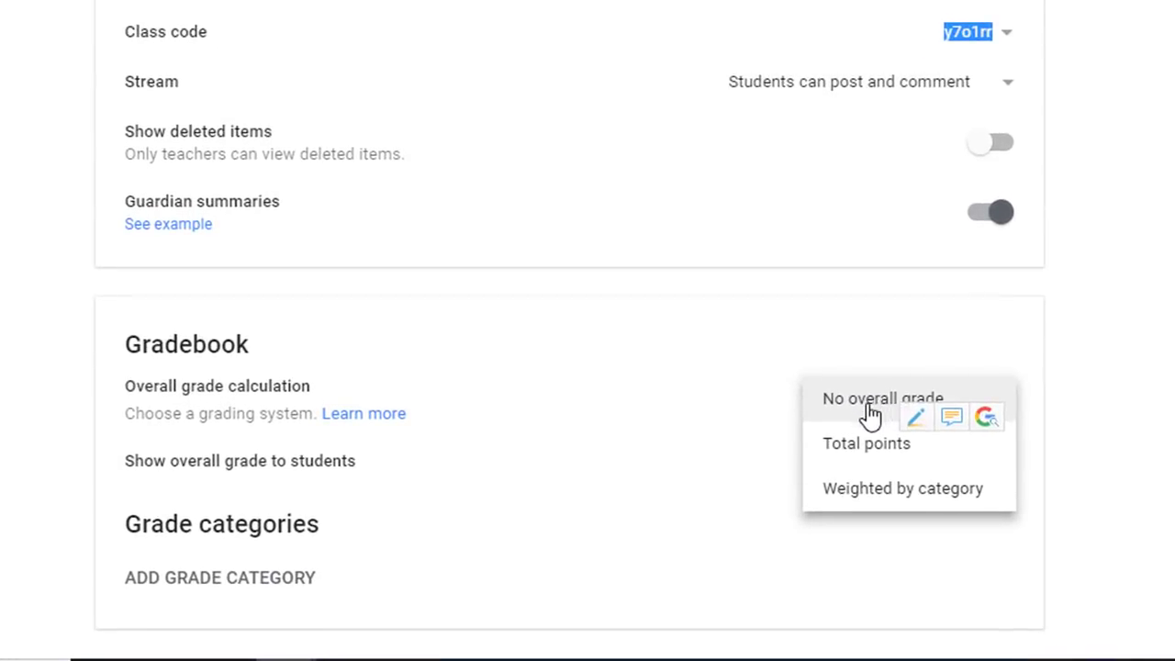
left_click(853, 450)
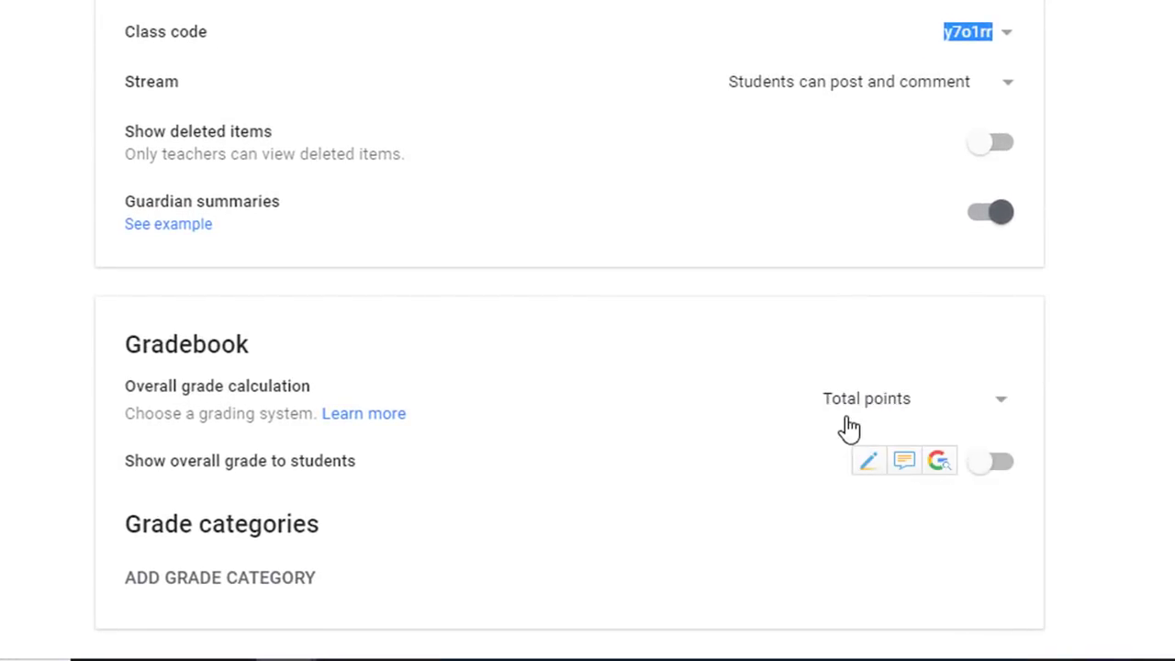
left_click(852, 404)
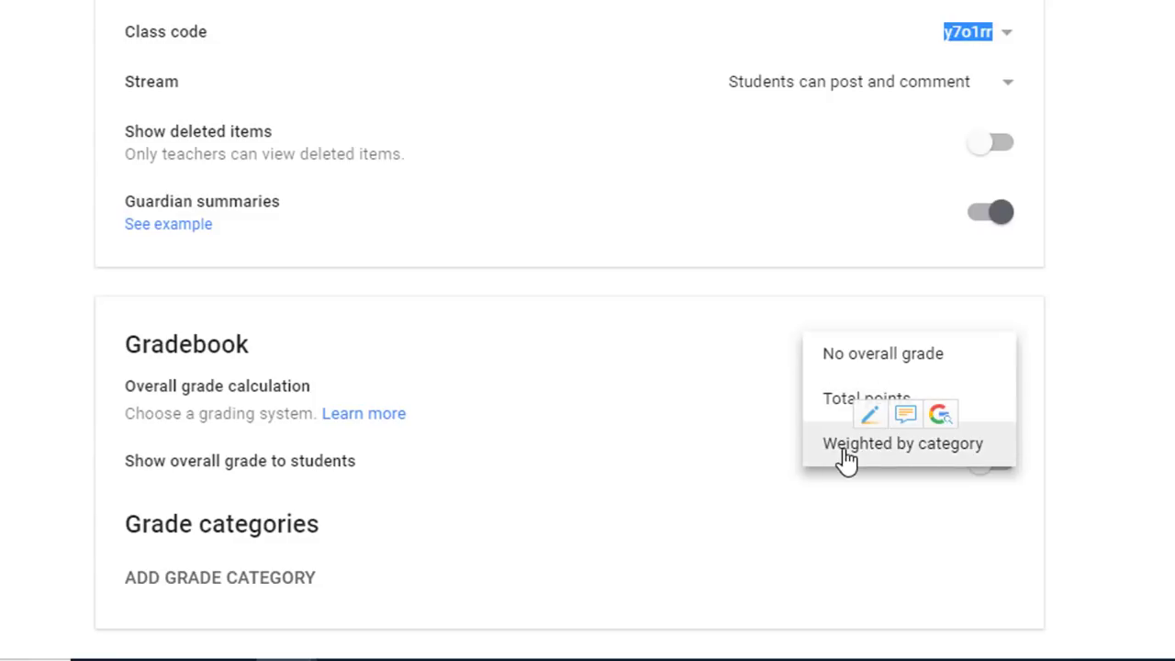
left_click(845, 450)
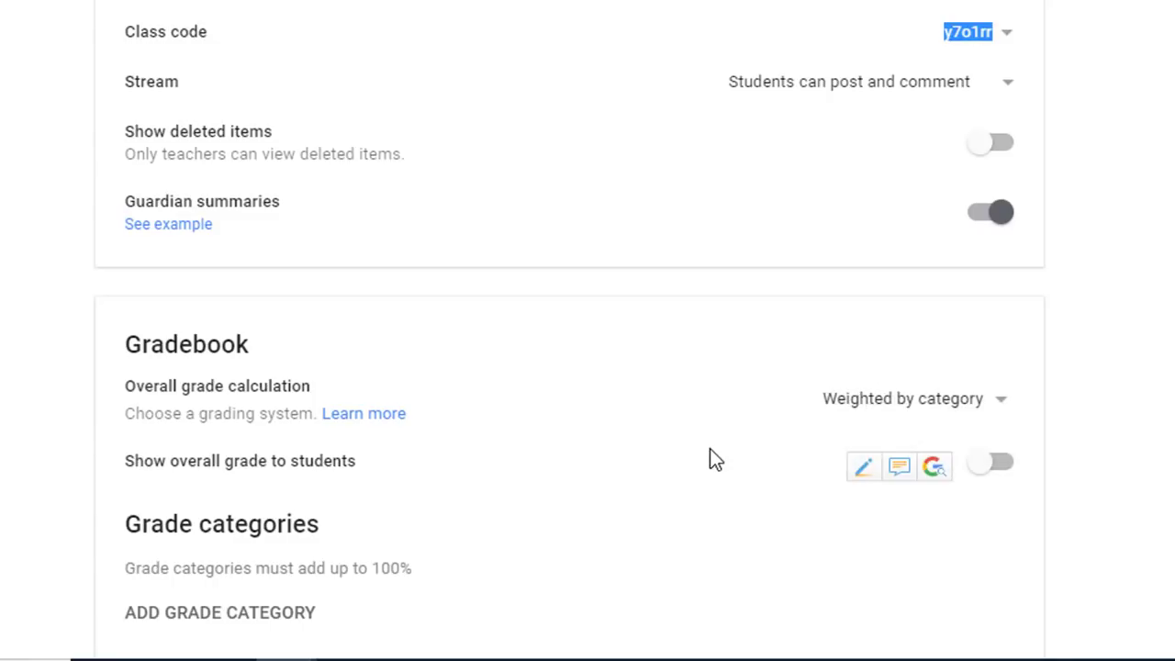
scroll(569, 367, "down", 1)
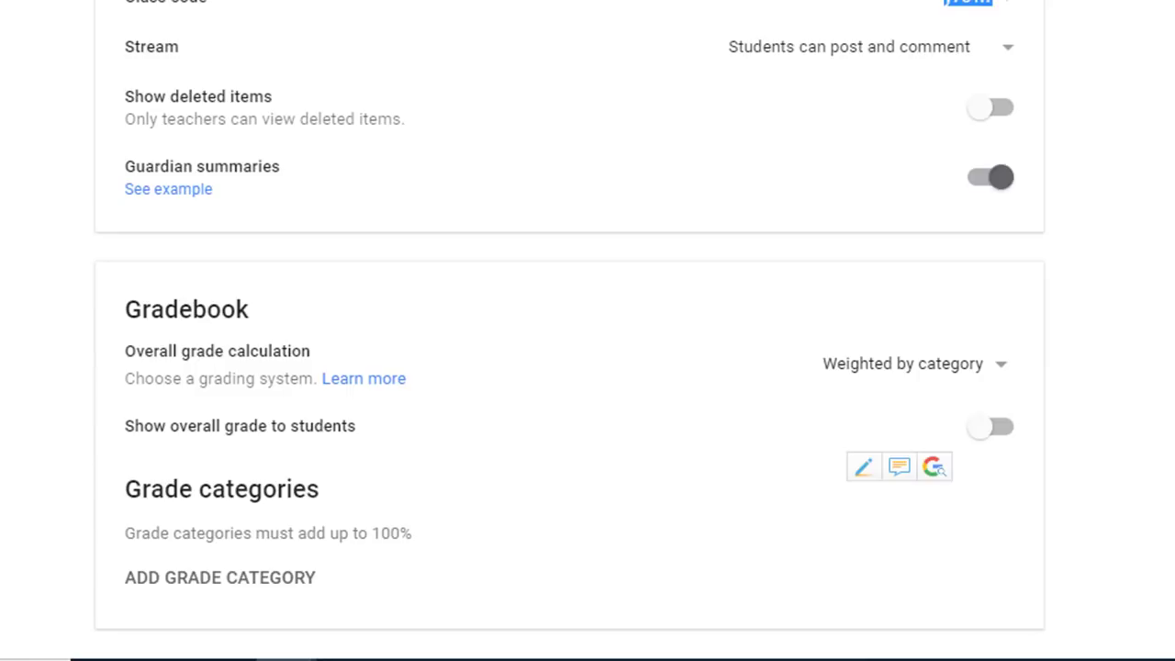
left_click(218, 588)
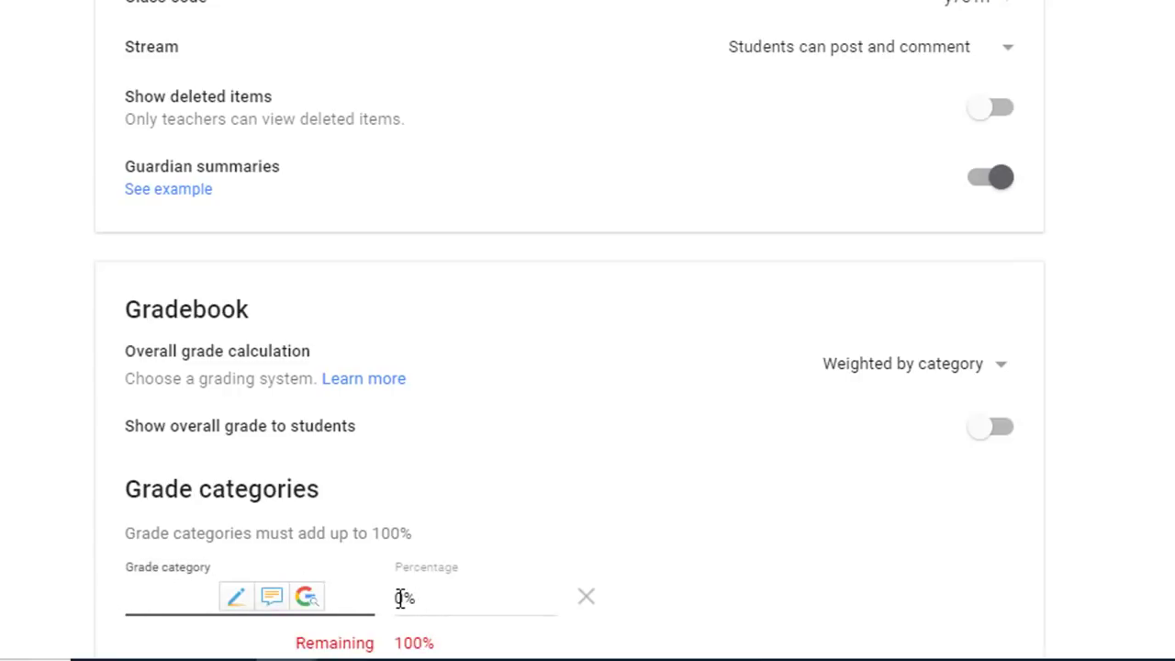
left_click(582, 604)
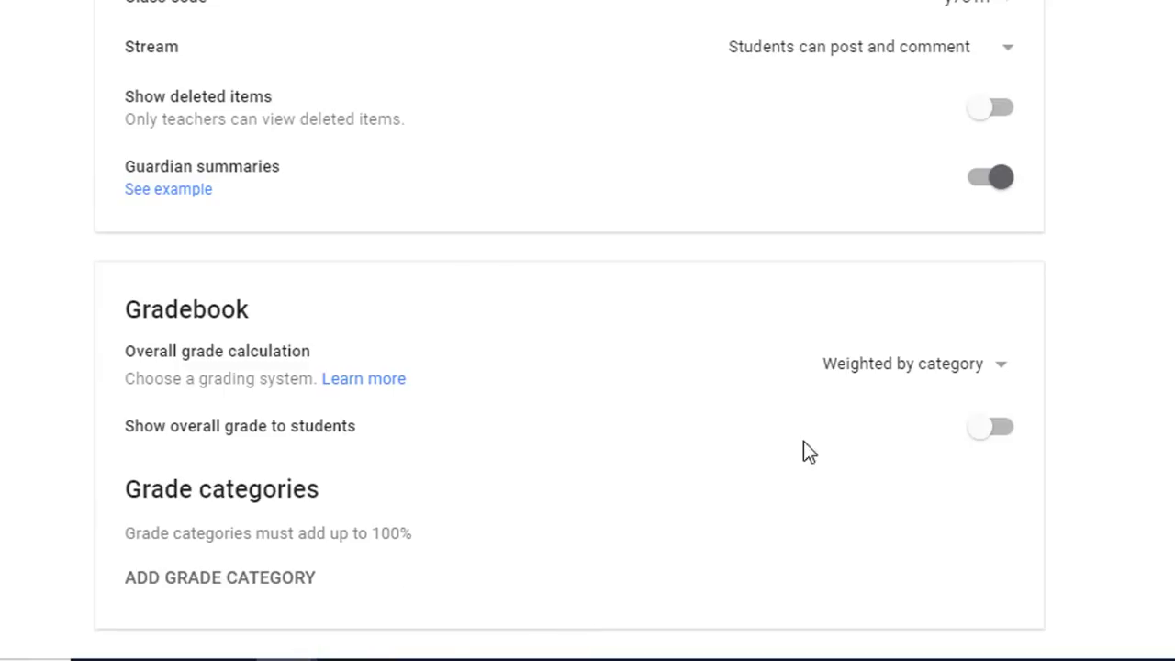
Set overall grade to Total points, show it to students, and save.
left_click(866, 329)
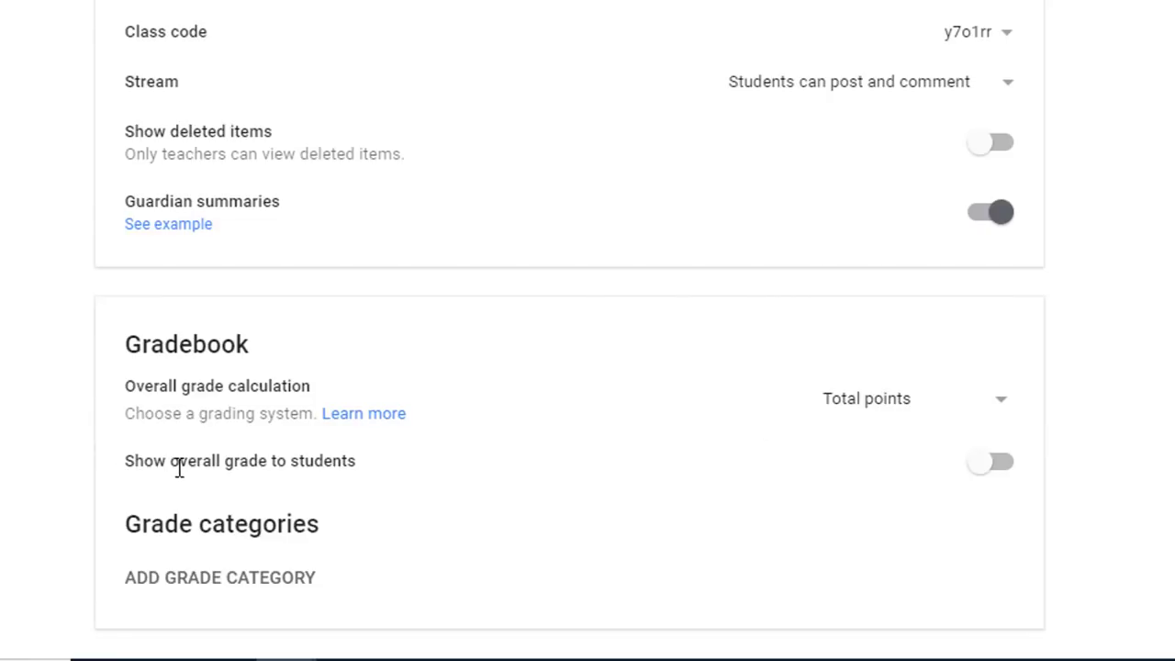
left_click(973, 475)
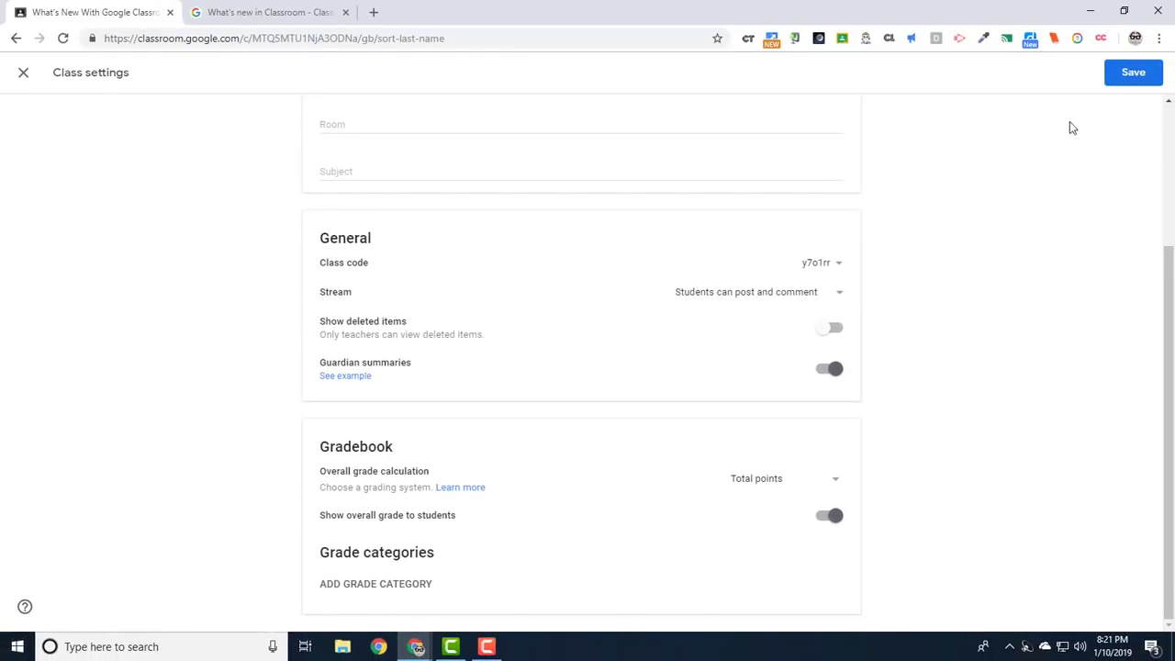
left_click(1133, 81)
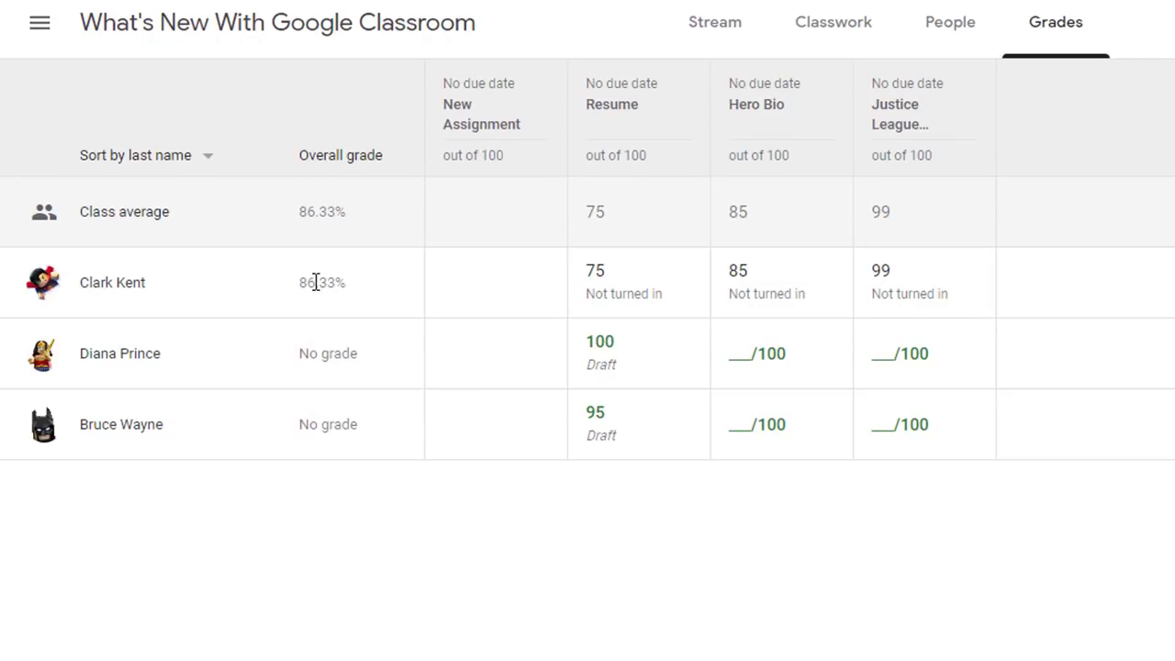
Enter a grade of 50 for the first student's New Assignment.
left_click(450, 287)
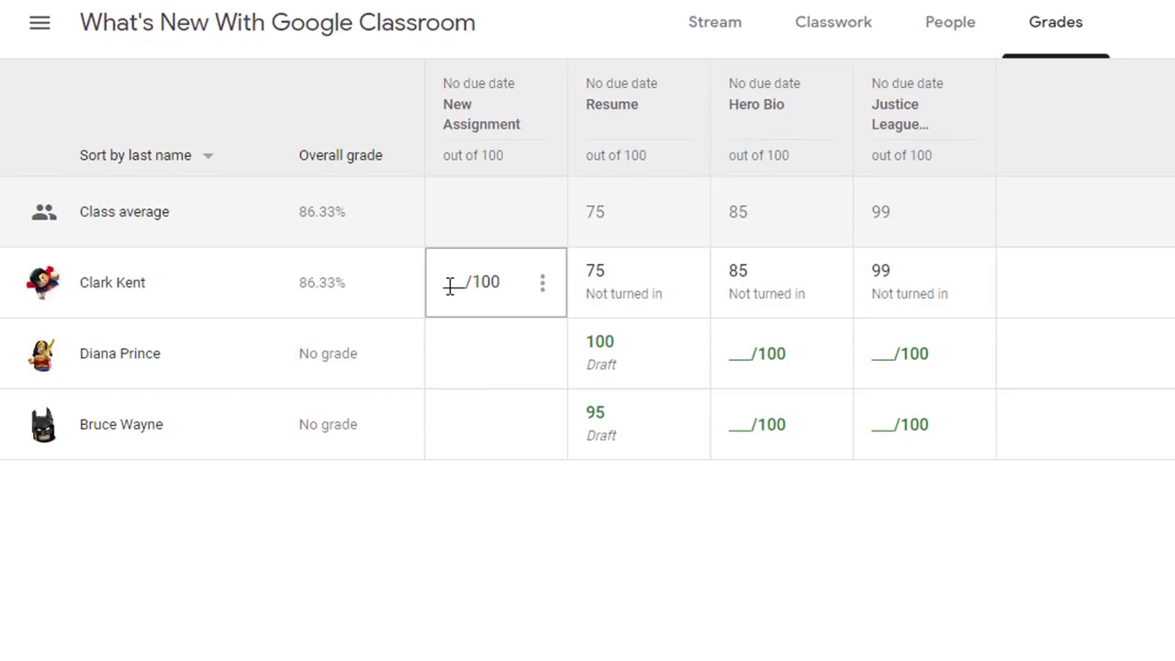
type("50")
key("Return")
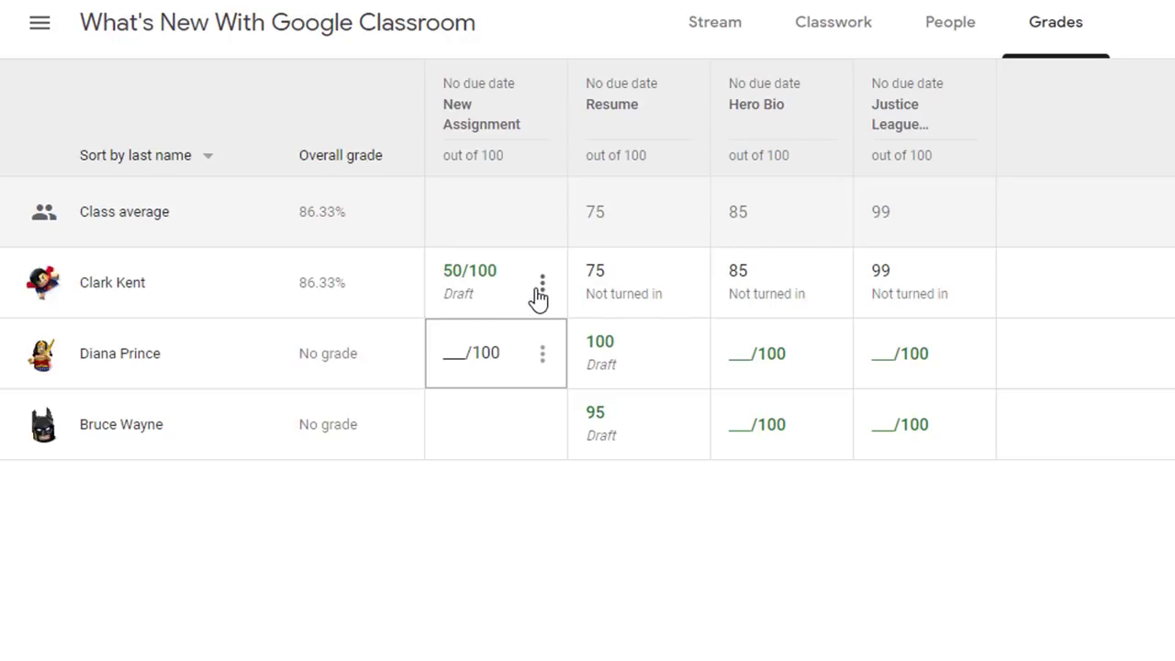
Return the 50/100 New Assignment to the student, then open the Hero Bio student work.
left_click(542, 285)
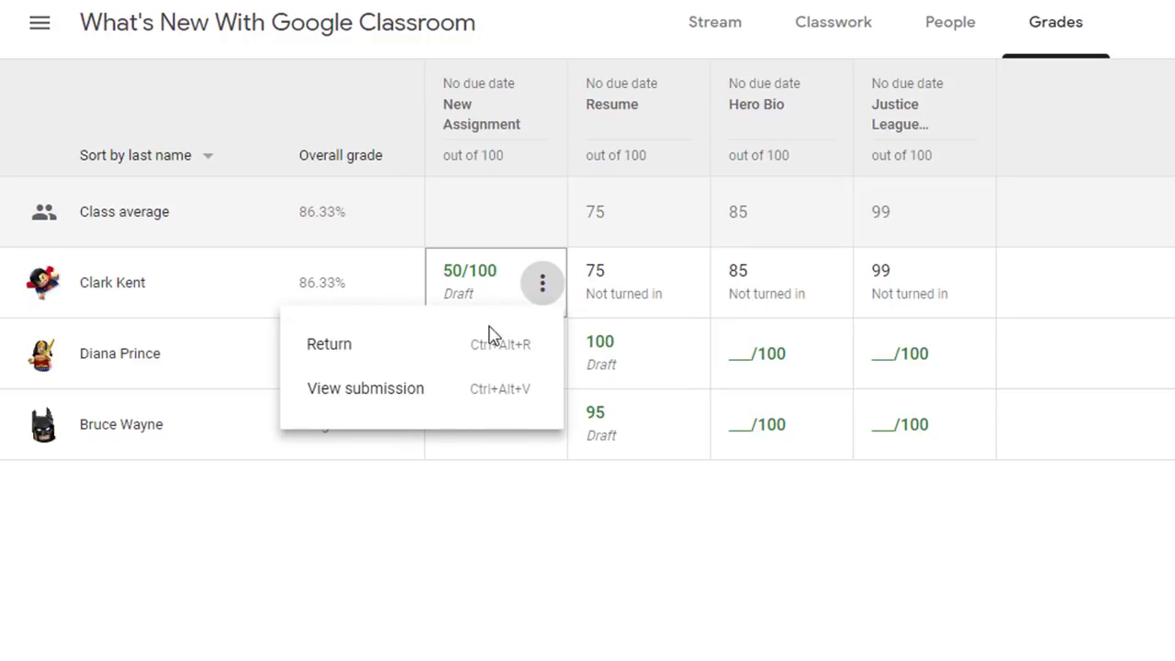
left_click(392, 352)
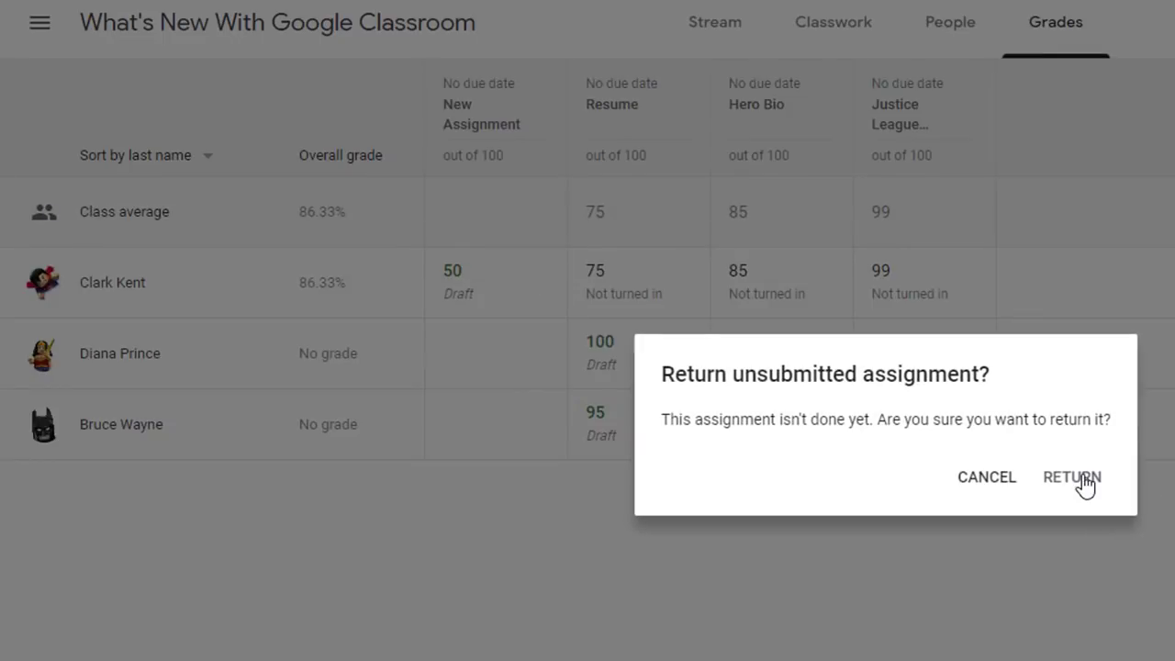
left_click(1081, 480)
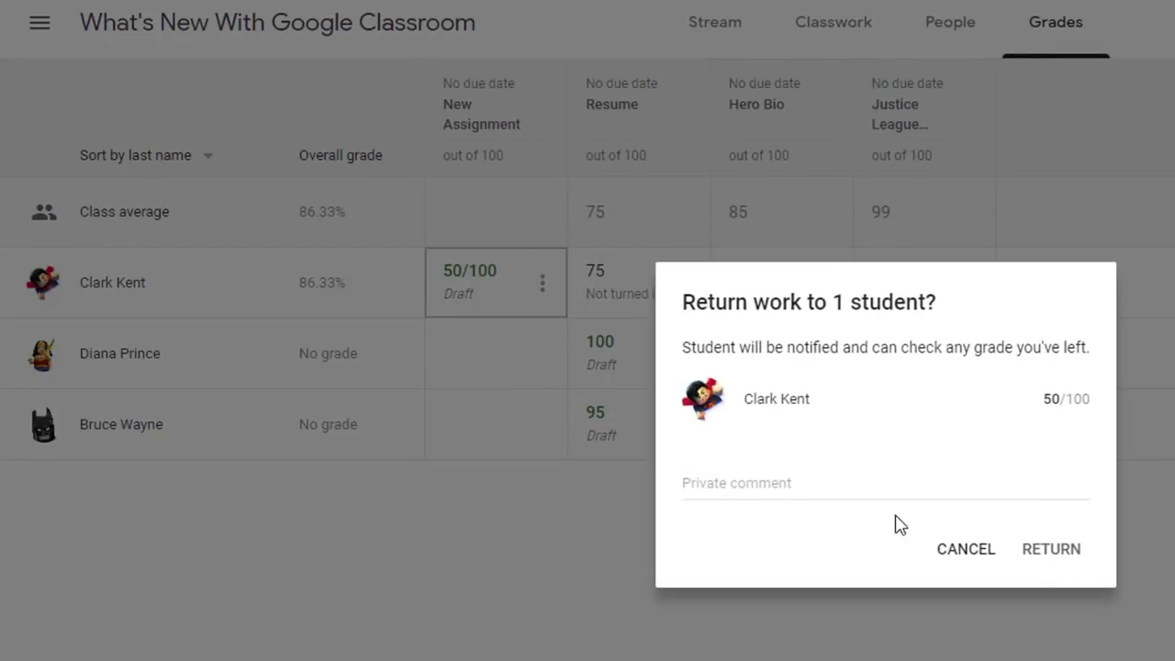
left_click(1053, 550)
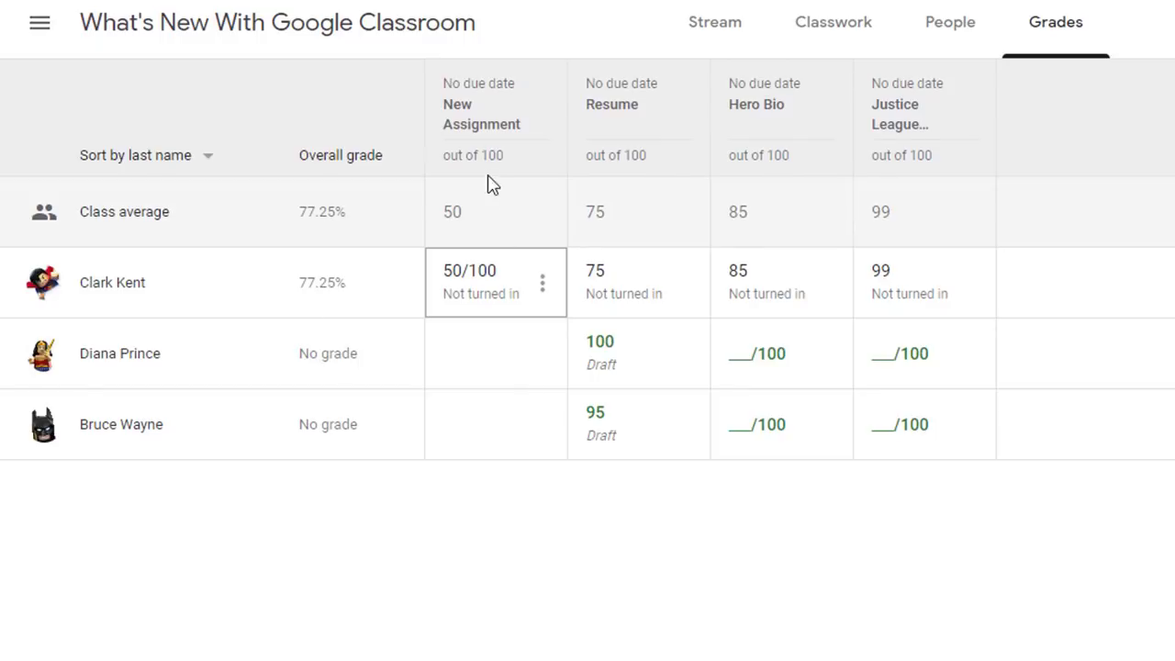
mouse_move(482, 114)
left_click(697, 598)
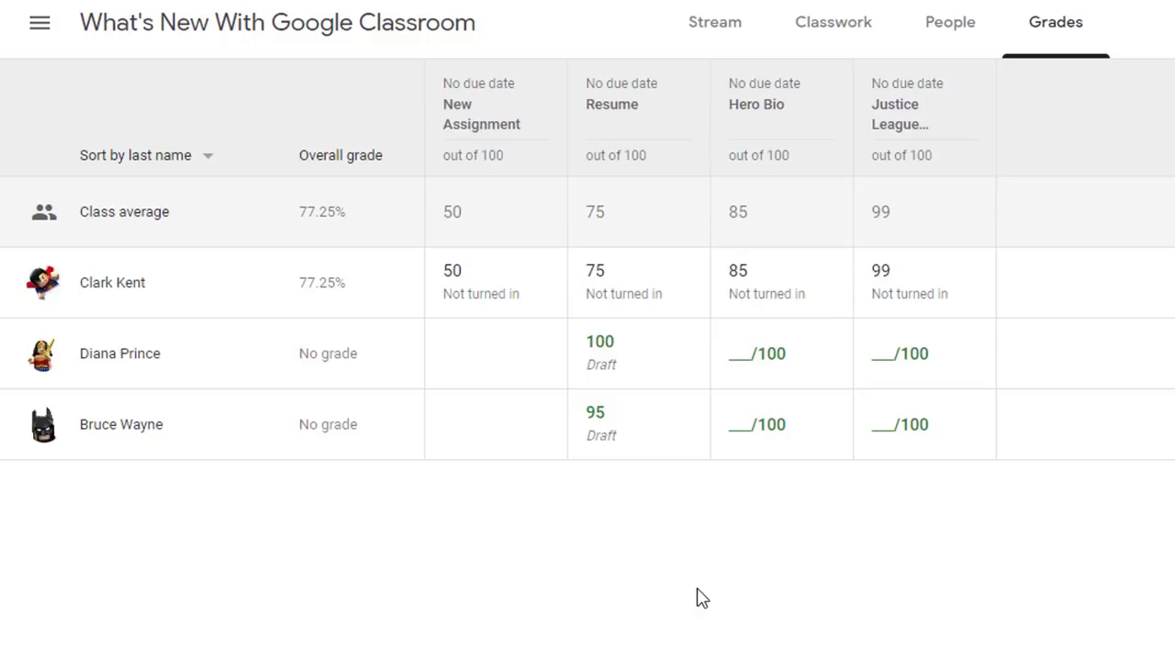
left_click(761, 119)
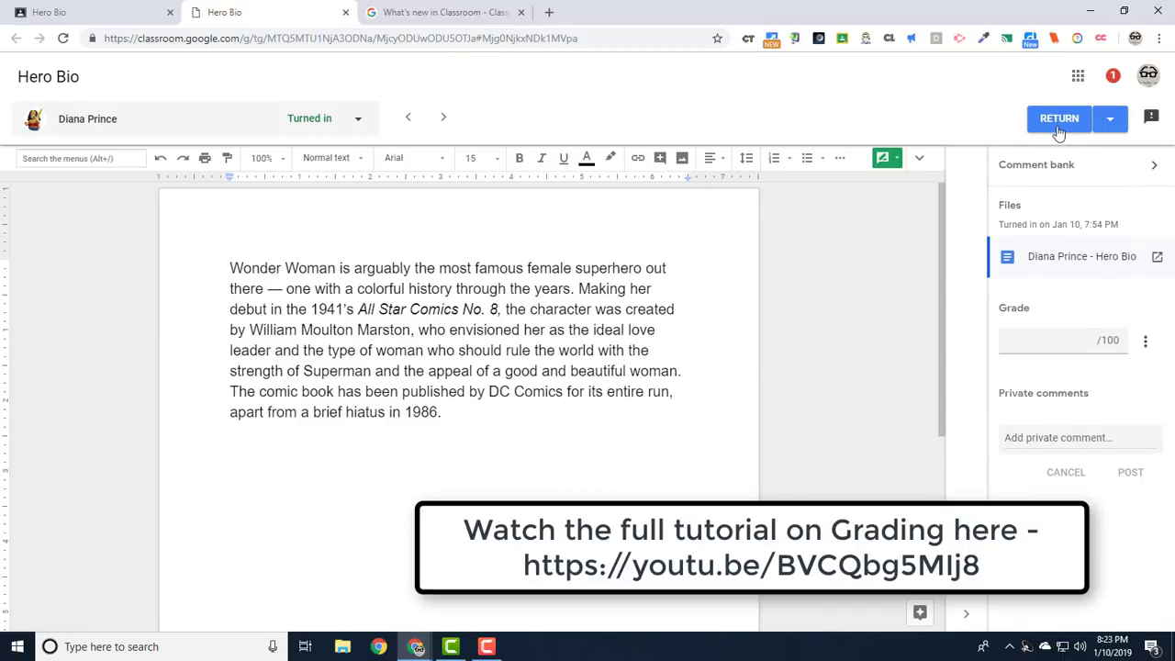
Give Diana Prince's Hero Bio 75/100, return it, and close the grading tab.
left_click(1068, 341)
type("75")
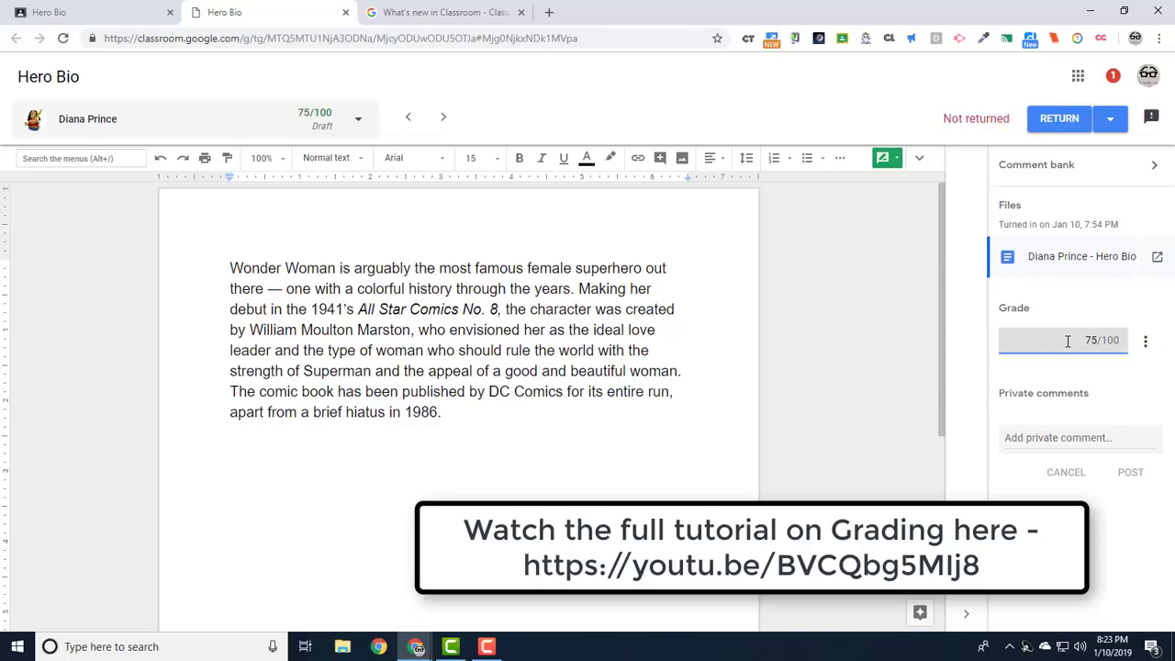
left_click(1060, 118)
left_click(709, 400)
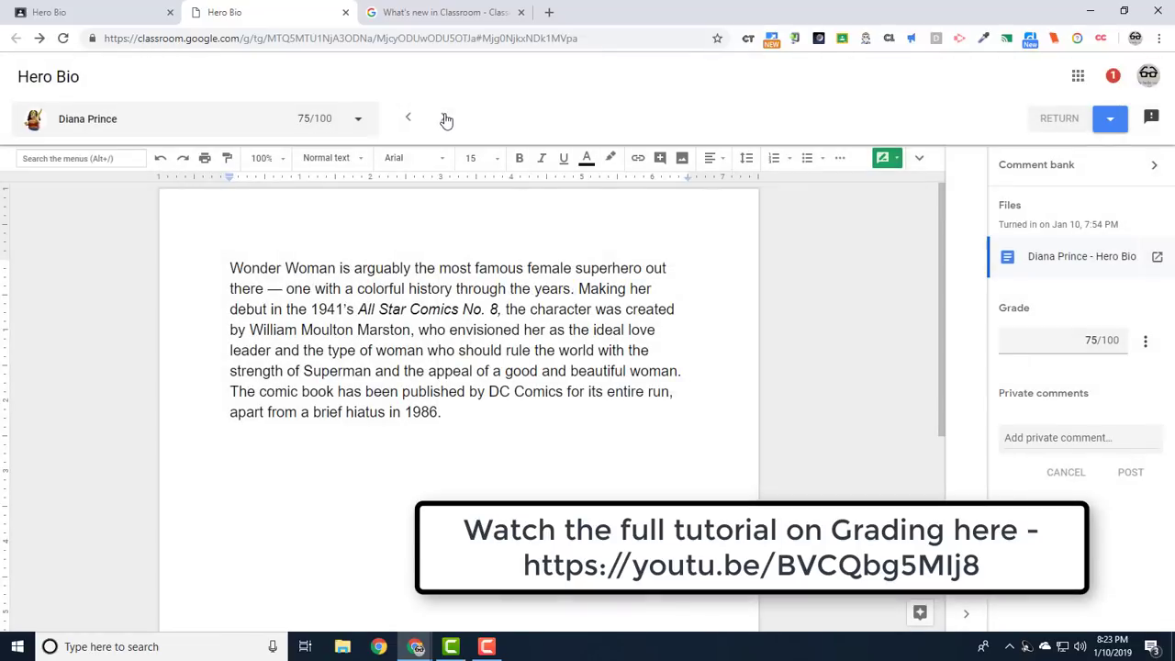
left_click(445, 116)
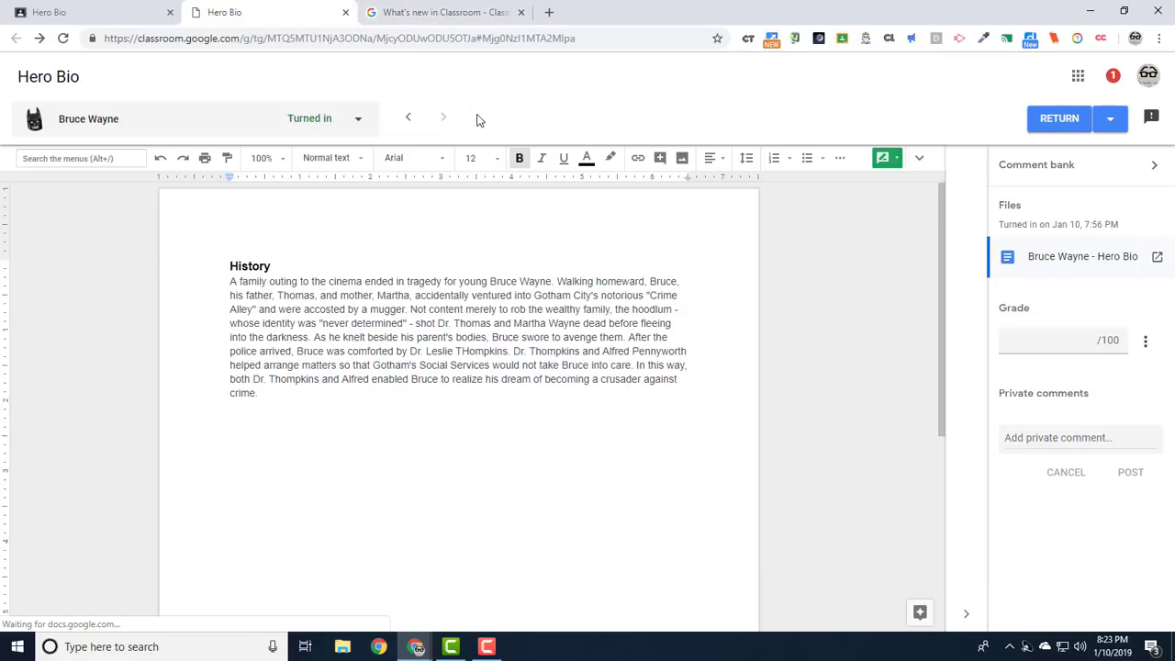
left_click(346, 12)
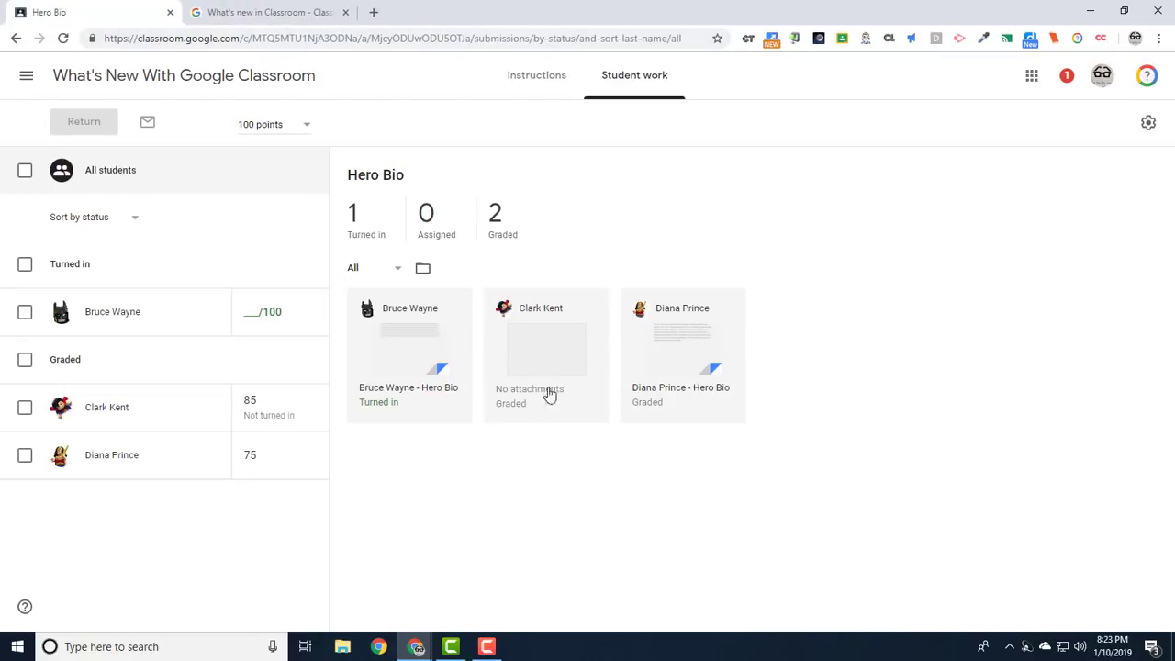
Go back to the class stream, then view the Grades page with the Hero Bio scores.
left_click(147, 81)
left_click(695, 77)
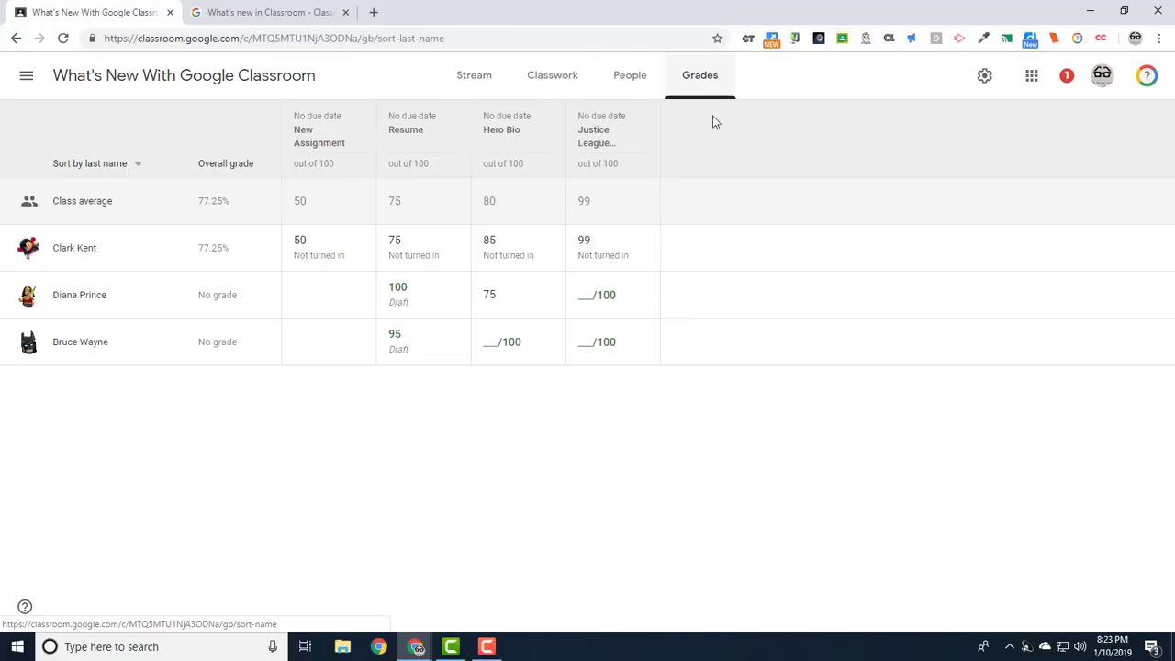